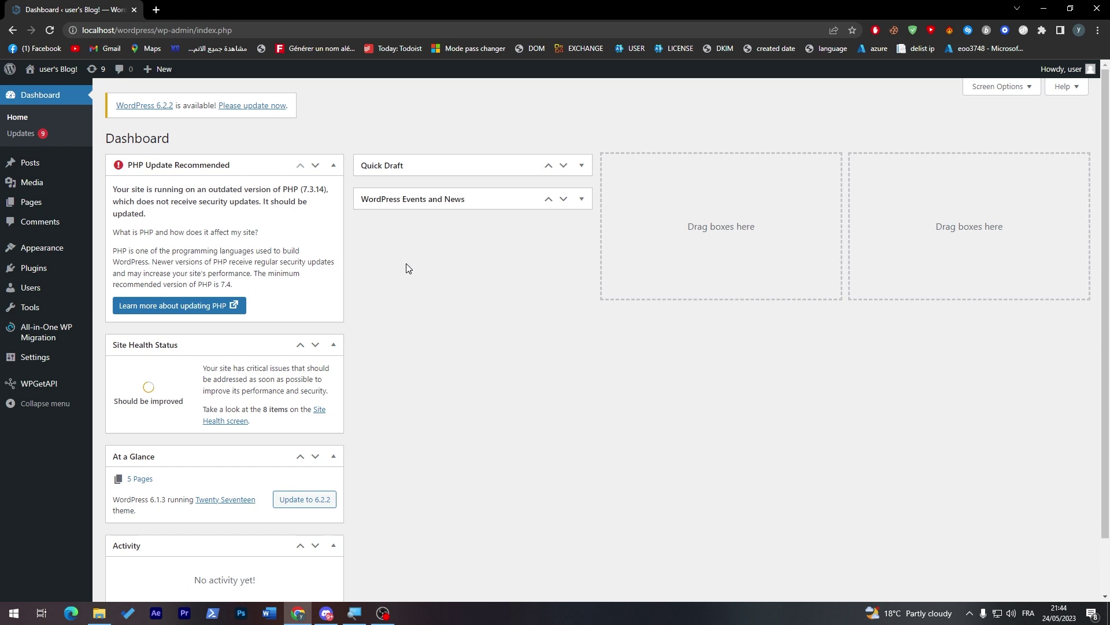
Step: Open the live site's front page in a background tab and scroll through it
mouse_move(45, 81)
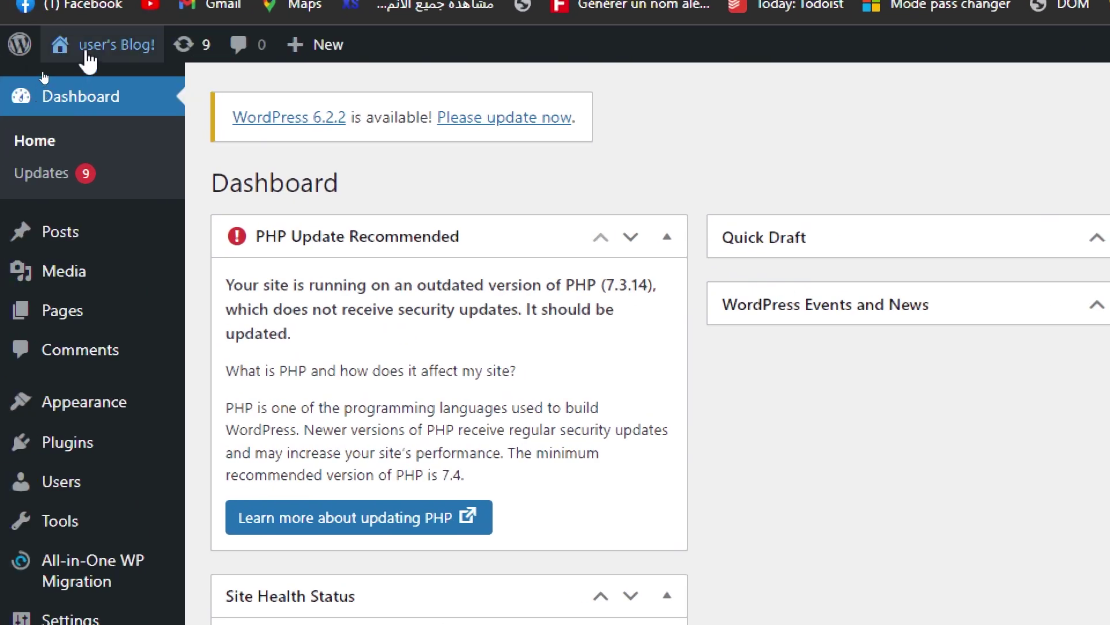
mouse_move(88, 58)
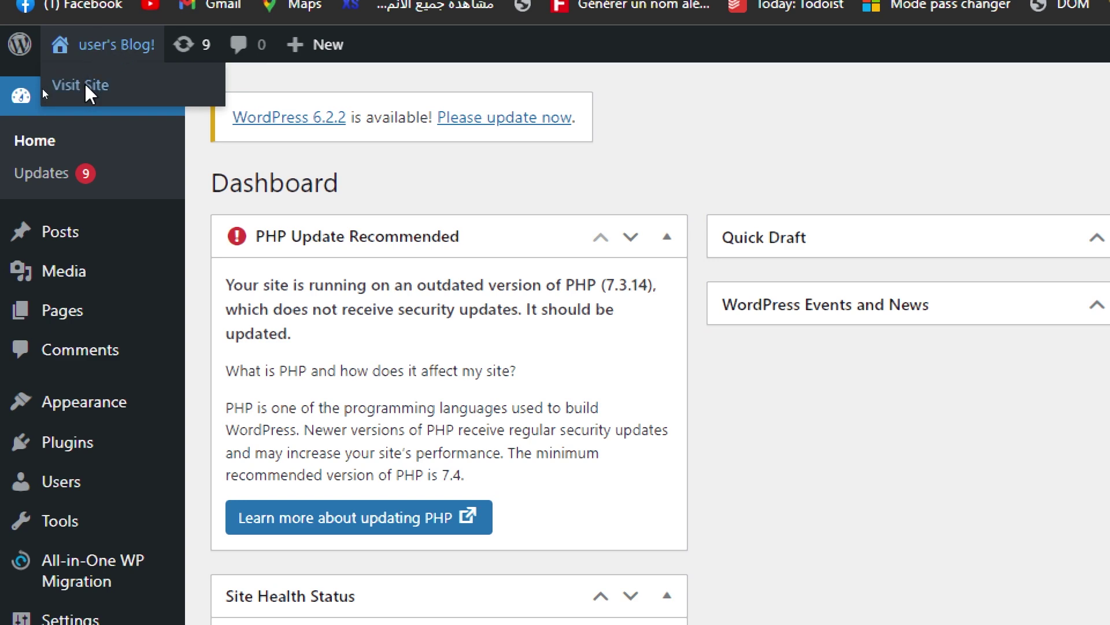
middle_click(86, 86)
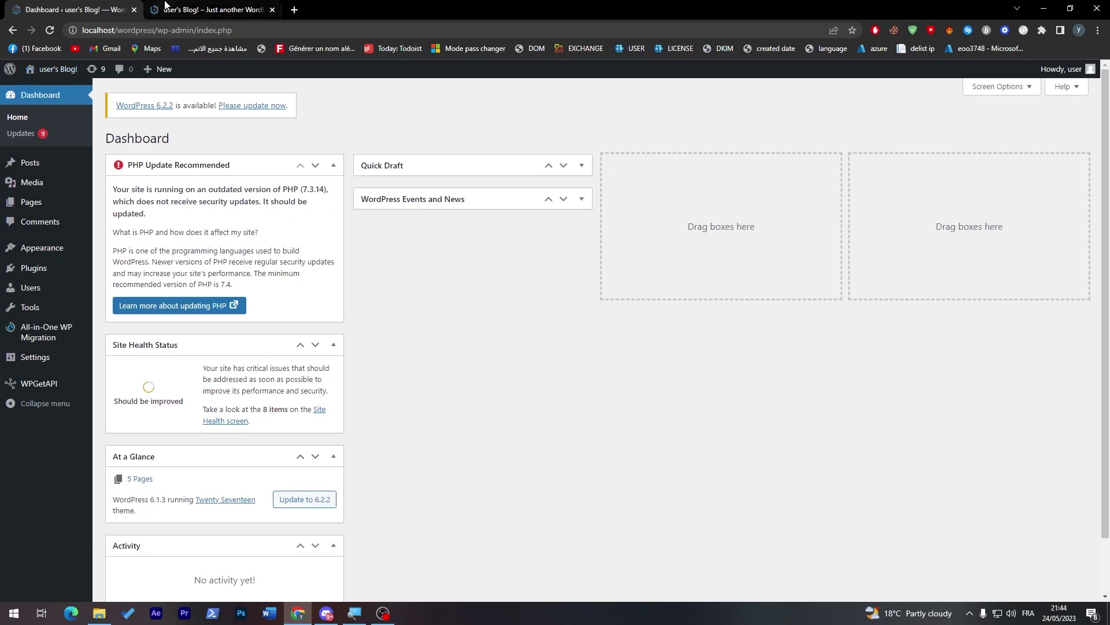
click(166, 7)
scroll(1051, 213, down, 8)
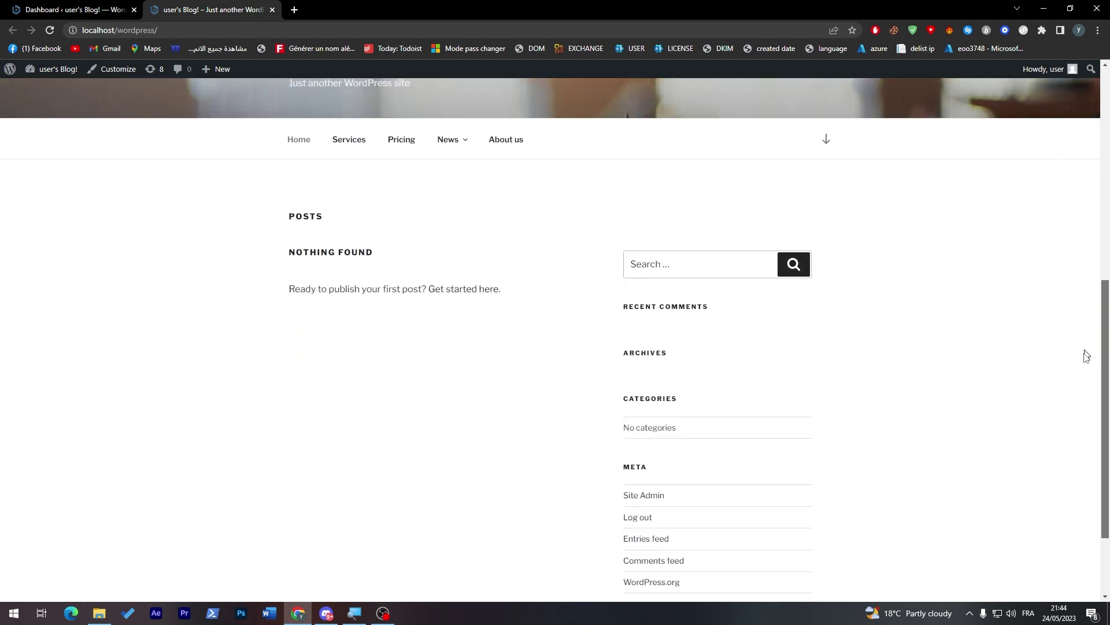
scroll(1083, 354, up, 5)
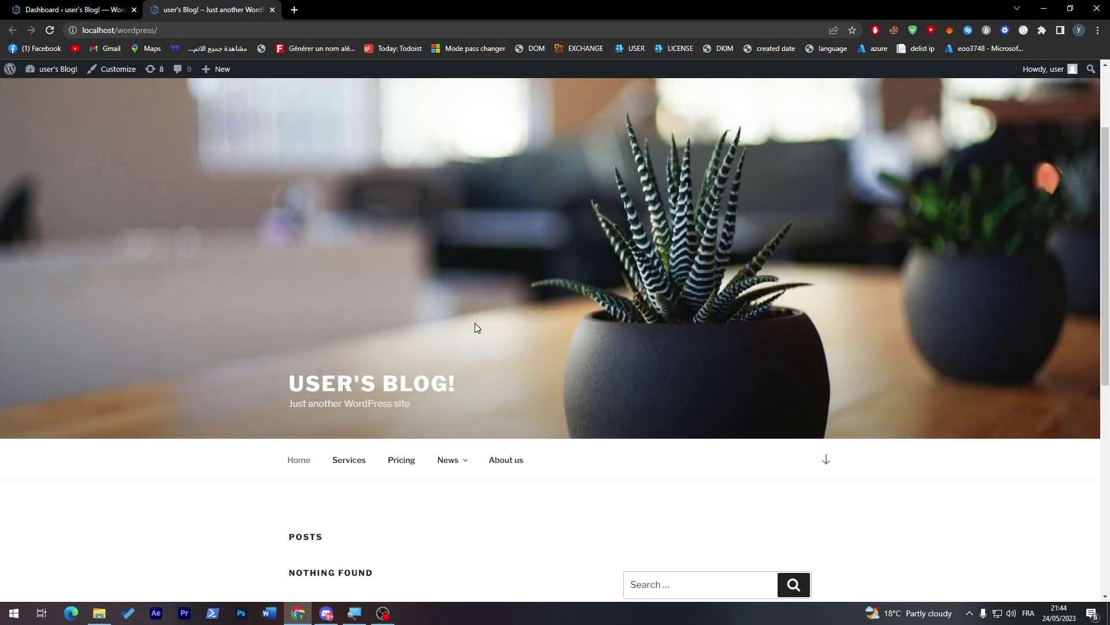
Step: Compare the admin dashboard with the front page, ending on the front page
click(69, 9)
scroll(419, 89, down, 1)
scroll(419, 89, up, 1)
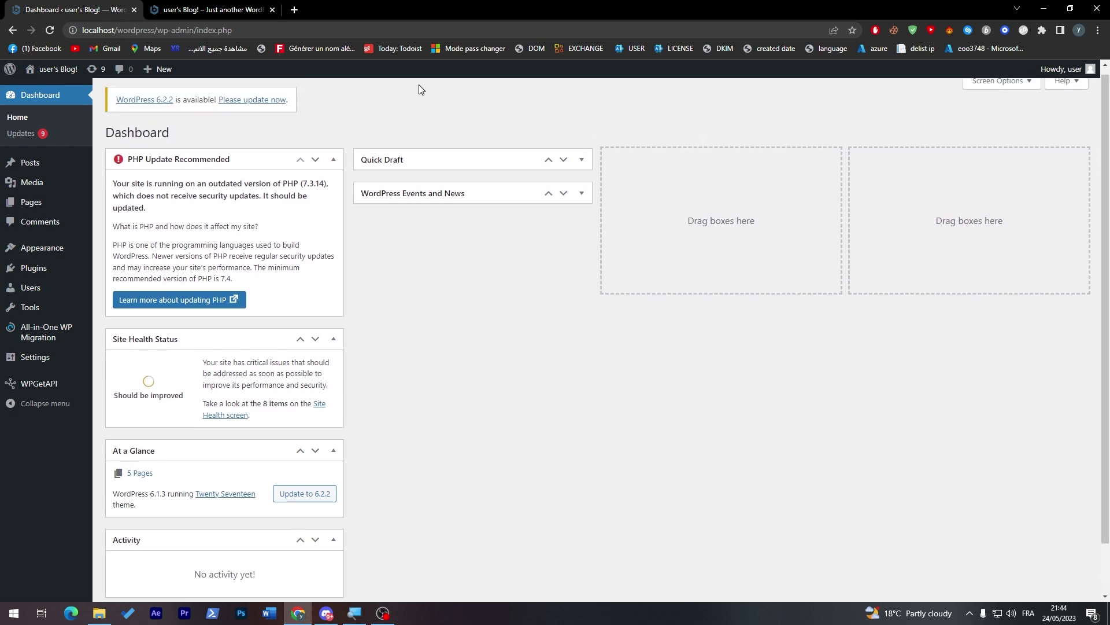
key(ctrl+Tab)
scroll(775, 375, down, 3)
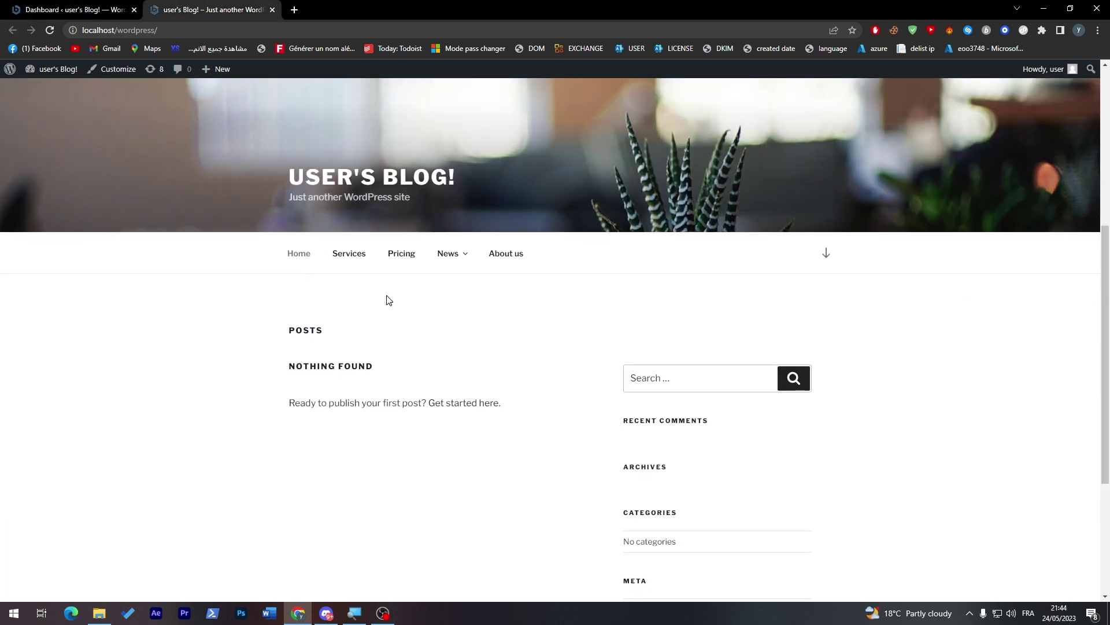
click(70, 9)
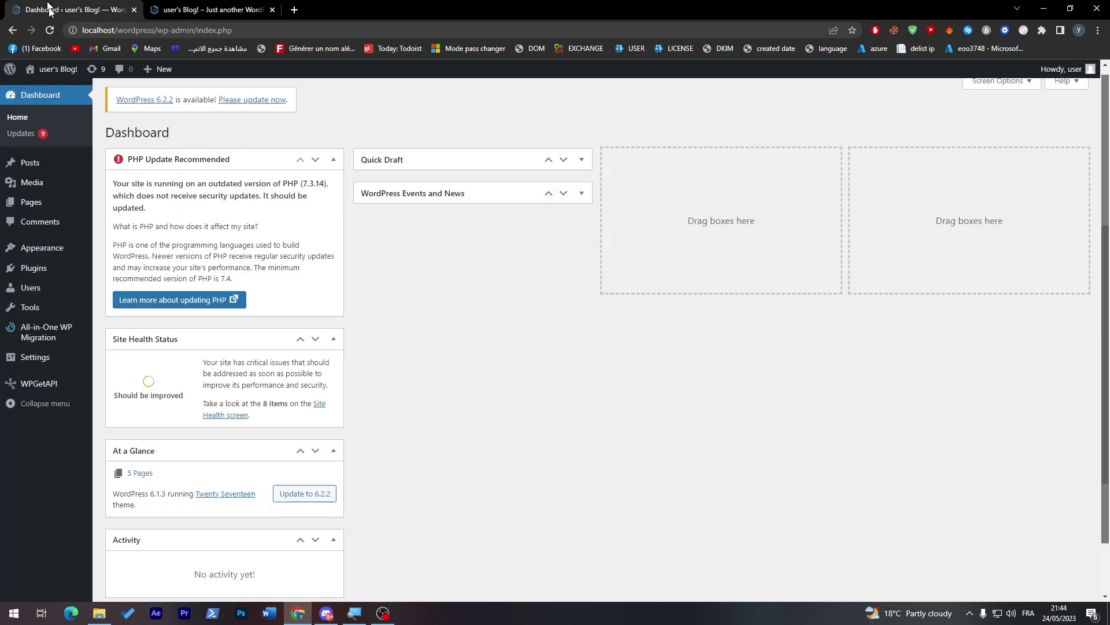
click(162, 10)
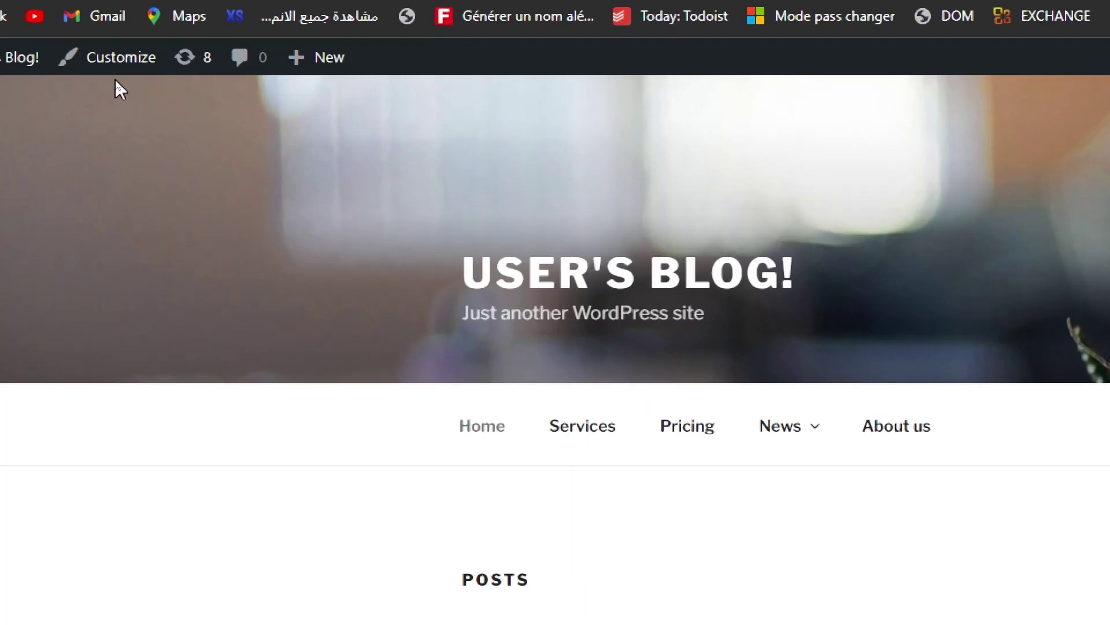
Step: Open the Customizer's Site Identity panel and review the logo, site icon and site title settings
click(115, 70)
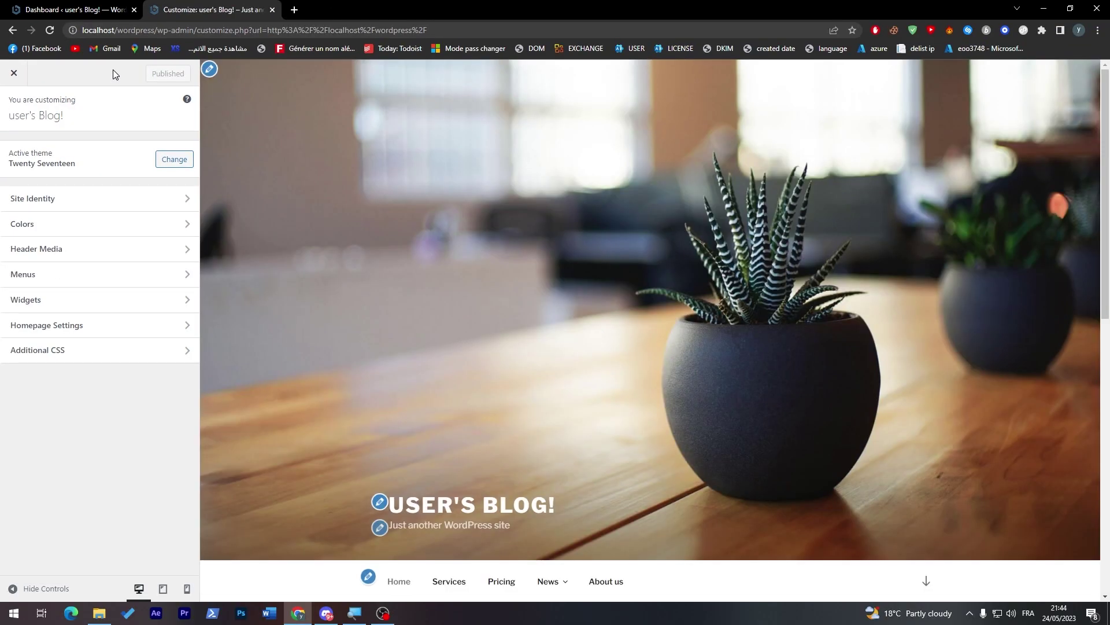
click(122, 202)
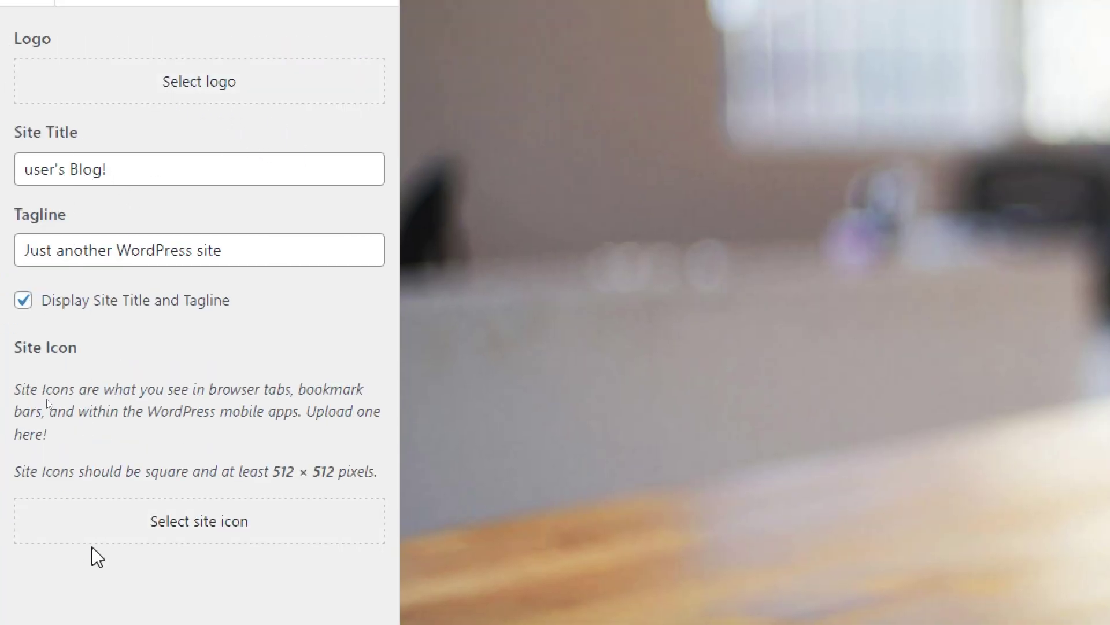
drag(30, 478, 303, 469)
click(300, 468)
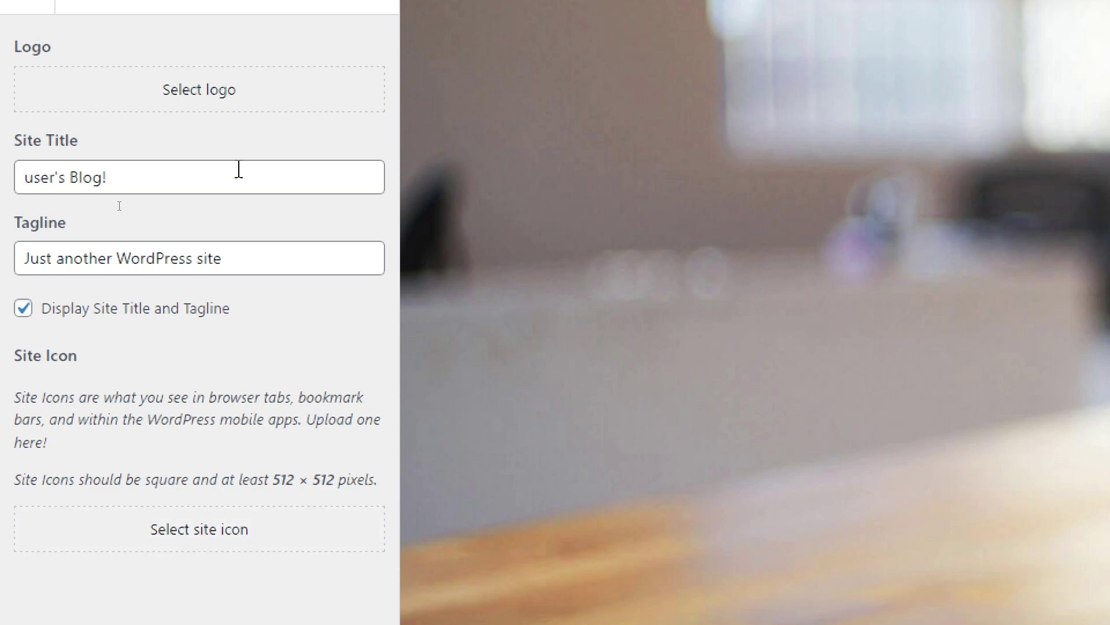
click(239, 169)
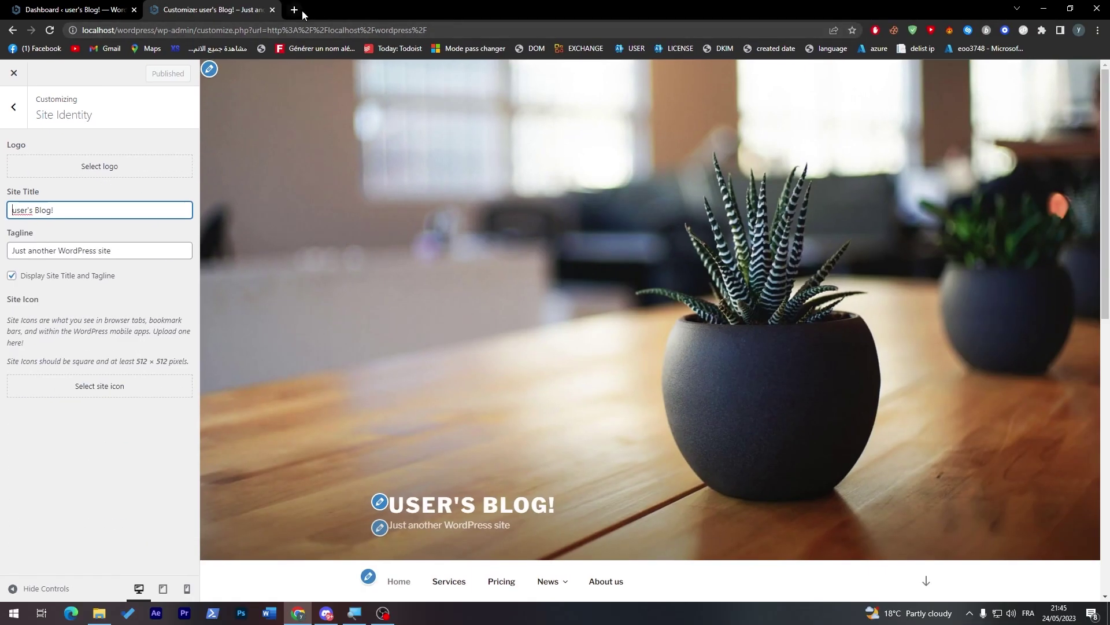
Step: Search Google for 'LOGO FOR Wordpress website' and open the WordPress.com Site Logo support guide
click(302, 10)
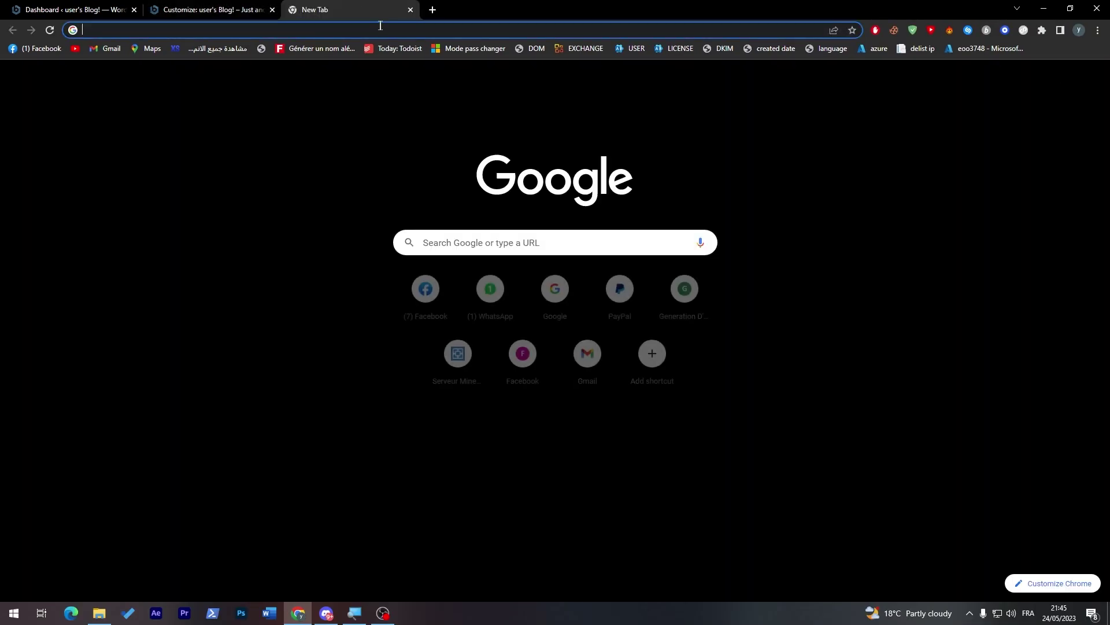
text(LOGO FO)
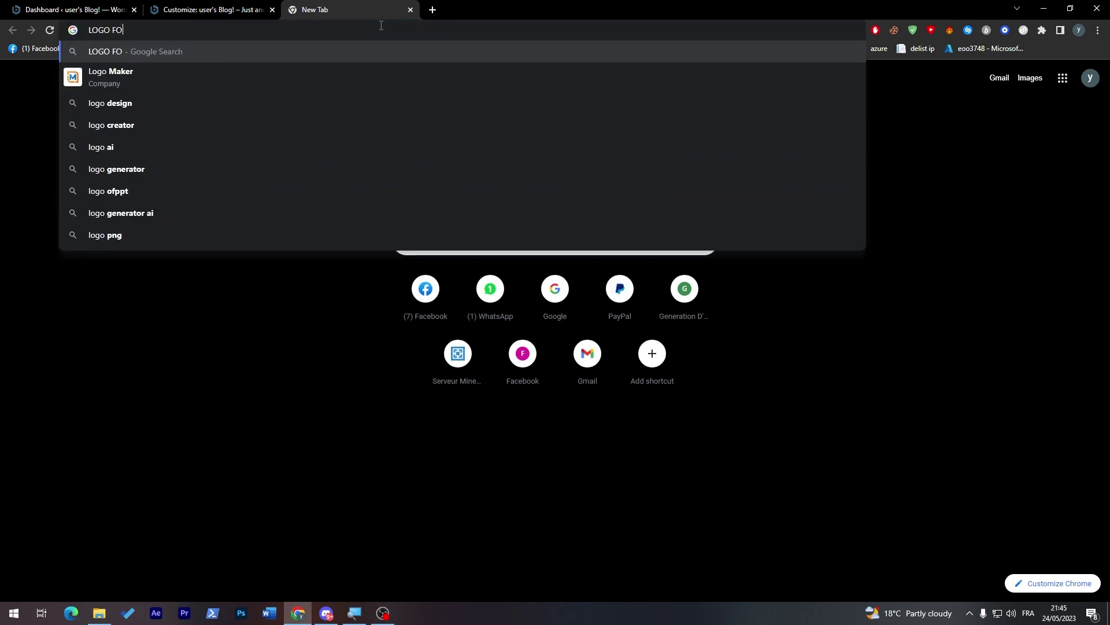
text(R Wordpress website)
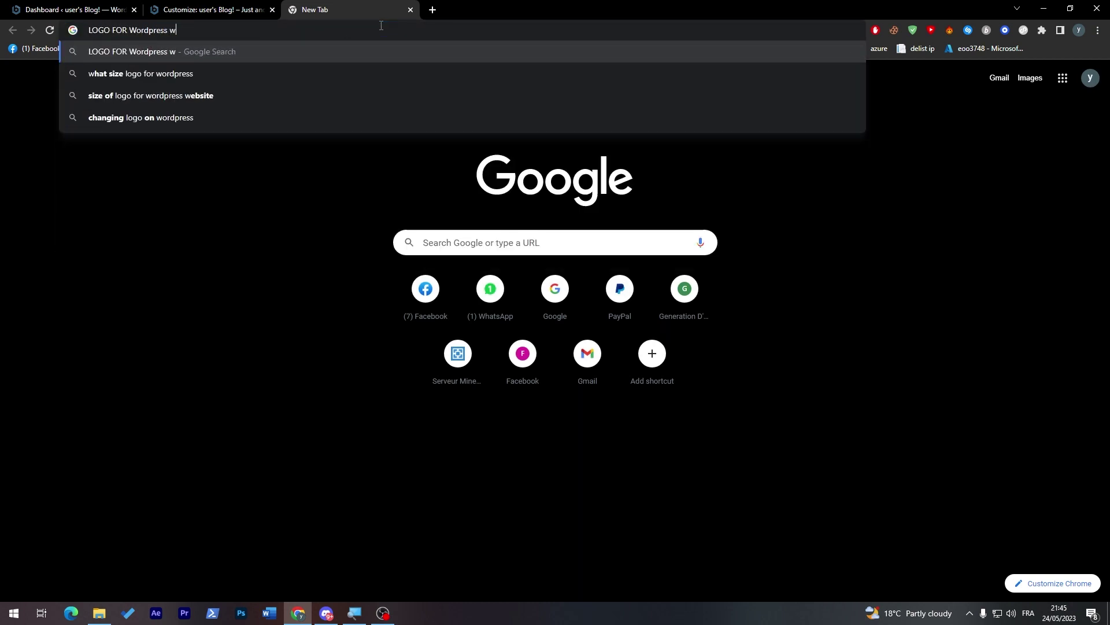
key(Return)
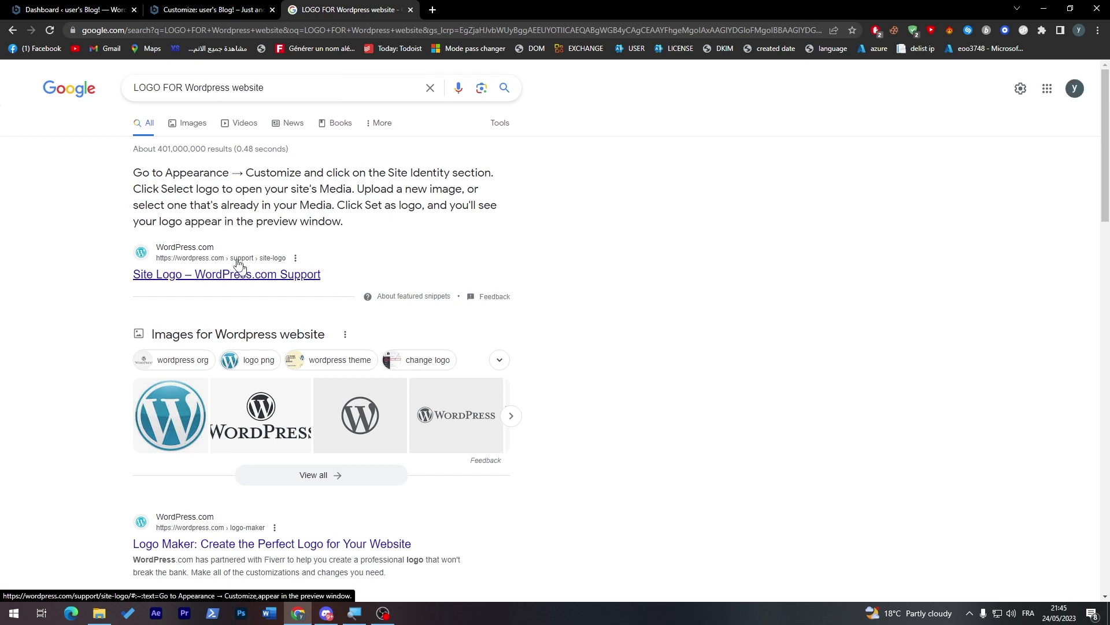
click(206, 279)
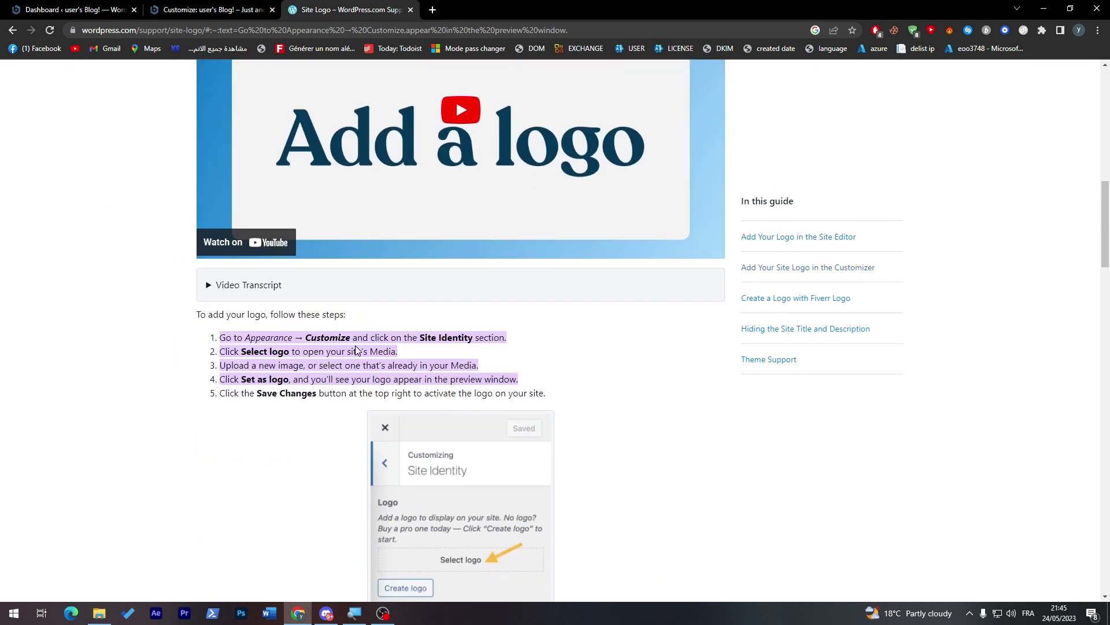
Step: Read through the Site Logo guide, then go back to the search results
scroll(966, 167, up, 2)
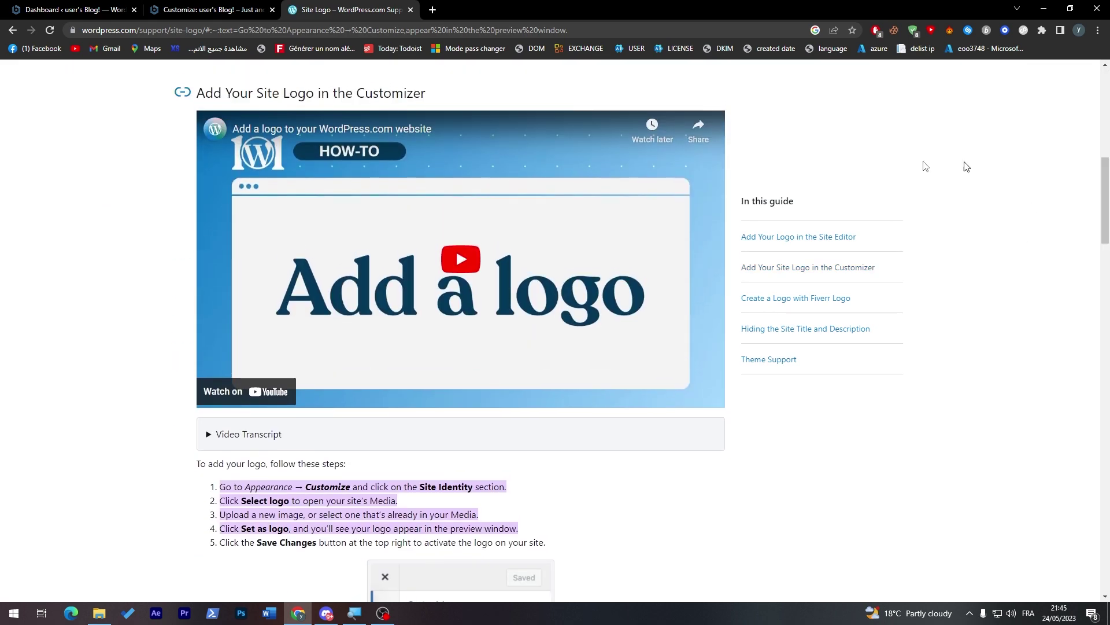
scroll(1109, 152, up, 5)
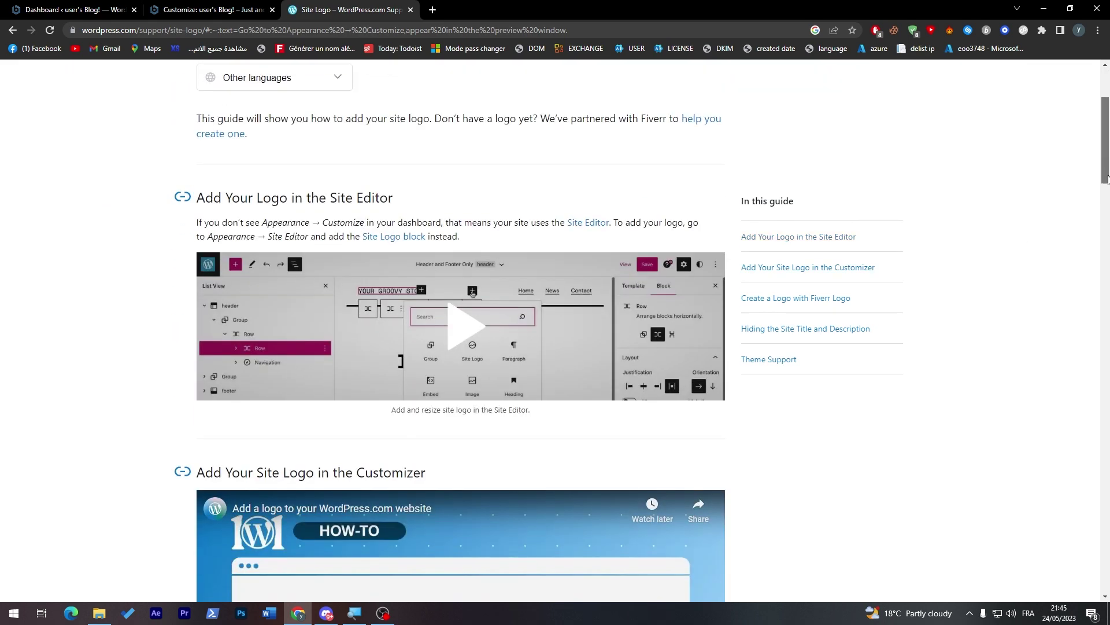
drag(1107, 178, 1073, 357)
scroll(1072, 356, down, 9)
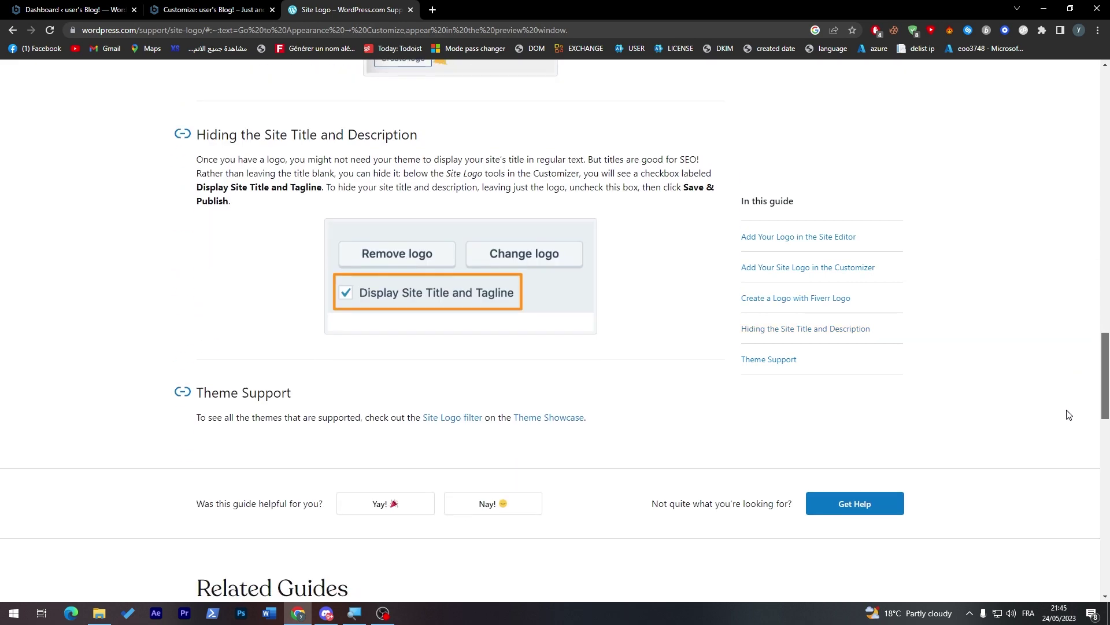
scroll(273, 92, up, 4)
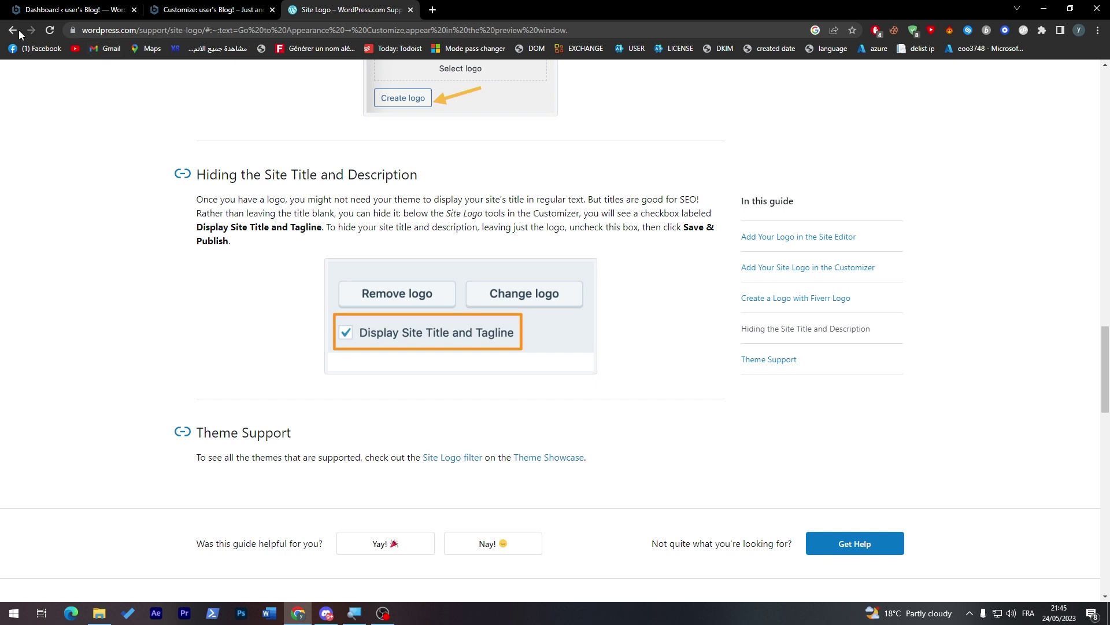
click(12, 29)
Step: Change the search query to 'wordpress logo demension' and run it
double_click(248, 88)
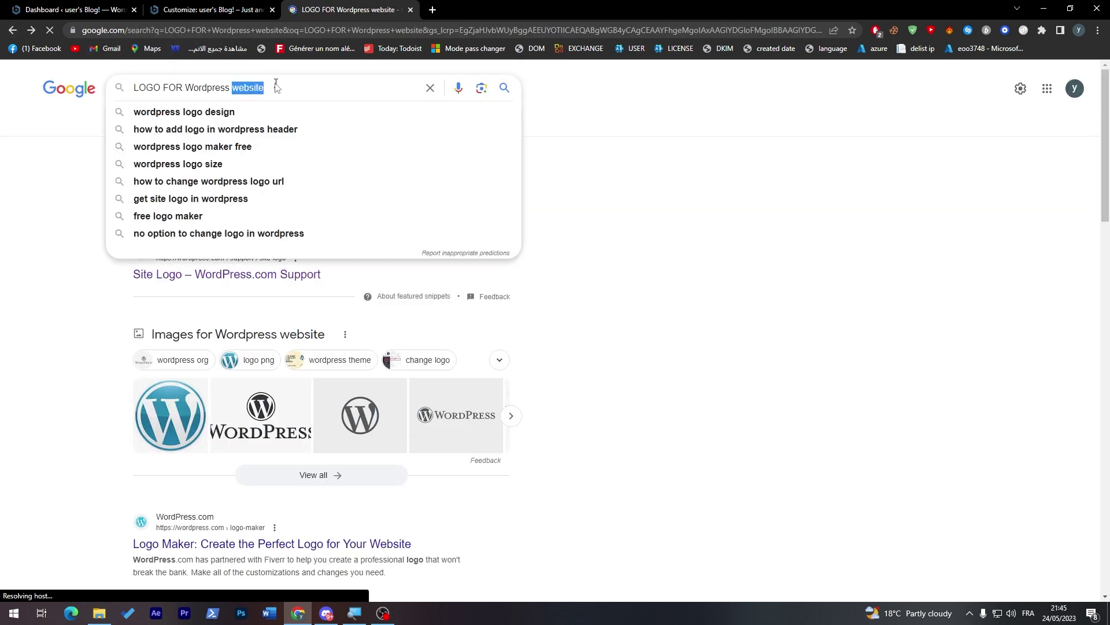
key(BackSpace)
key(BackSpace)
key(BackSpace)
key(BackSpace)
key(BackSpace)
key(BackSpace)
key(BackSpace)
key(BackSpace)
key(BackSpace)
key(BackSpace)
key(BackSpace)
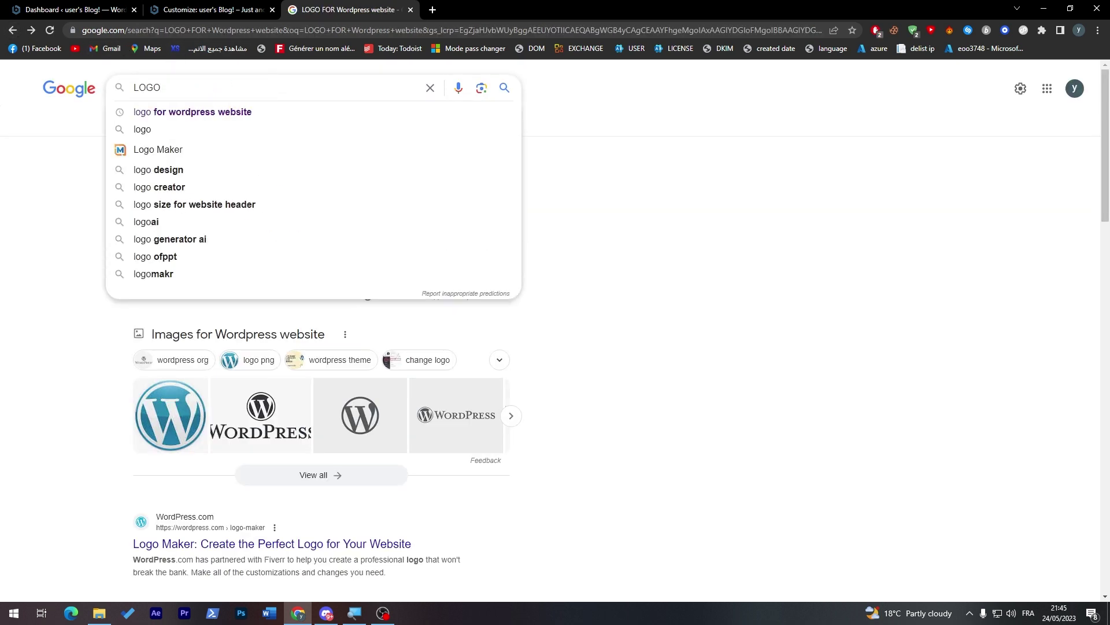
text(wordpress )
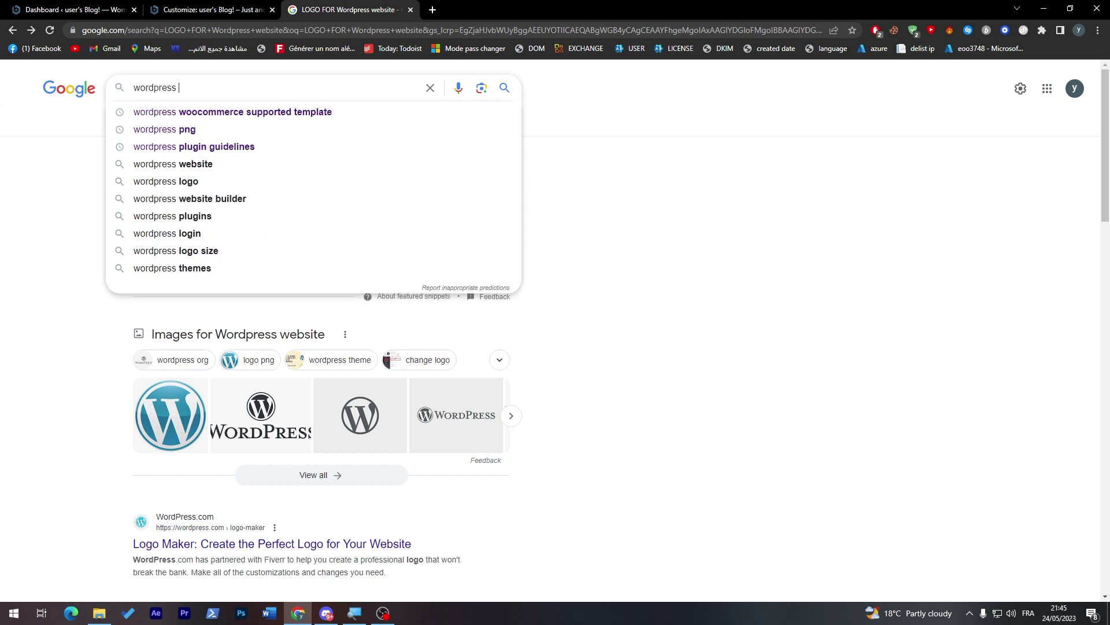
text(logo demension)
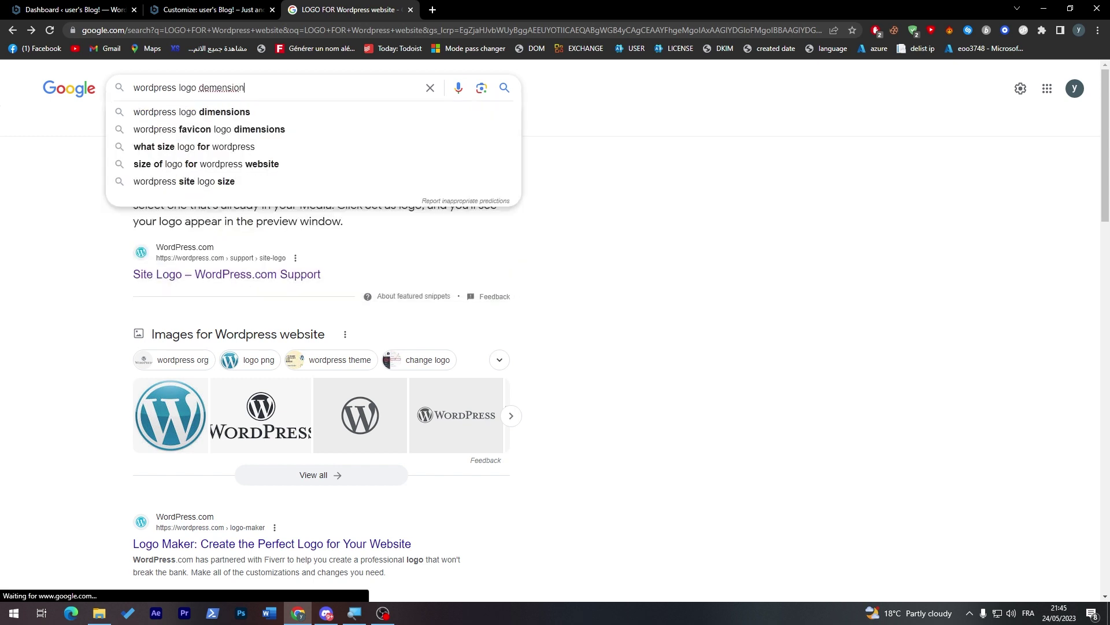
key(Return)
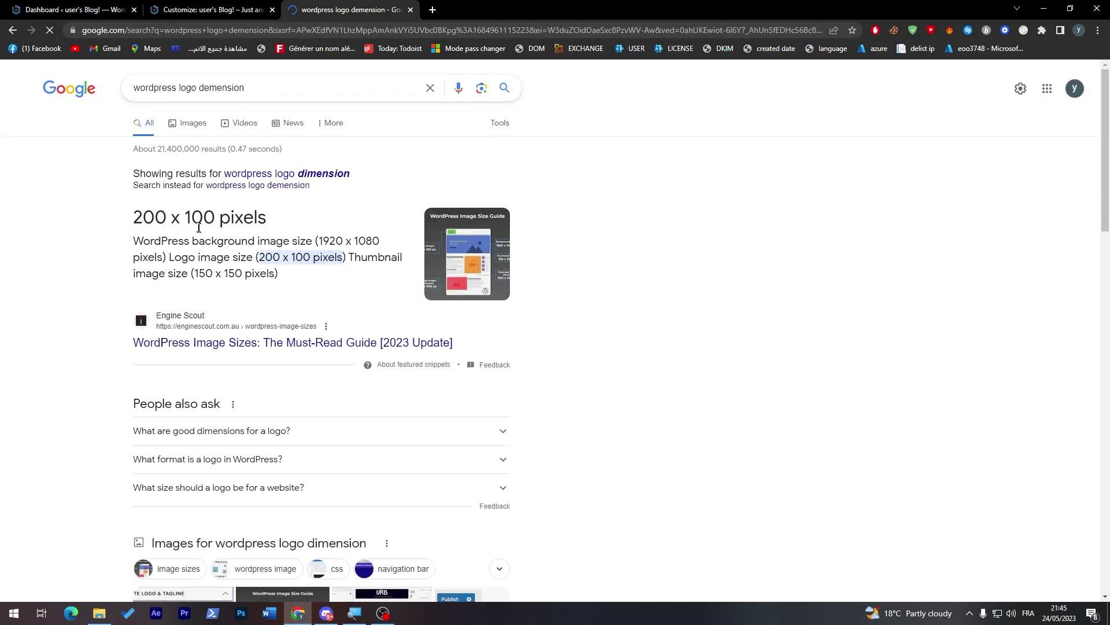
Step: Highlight the 200 x 100 pixels logo size in the featured answer
double_click(195, 221)
click(195, 220)
drag(216, 220, 129, 223)
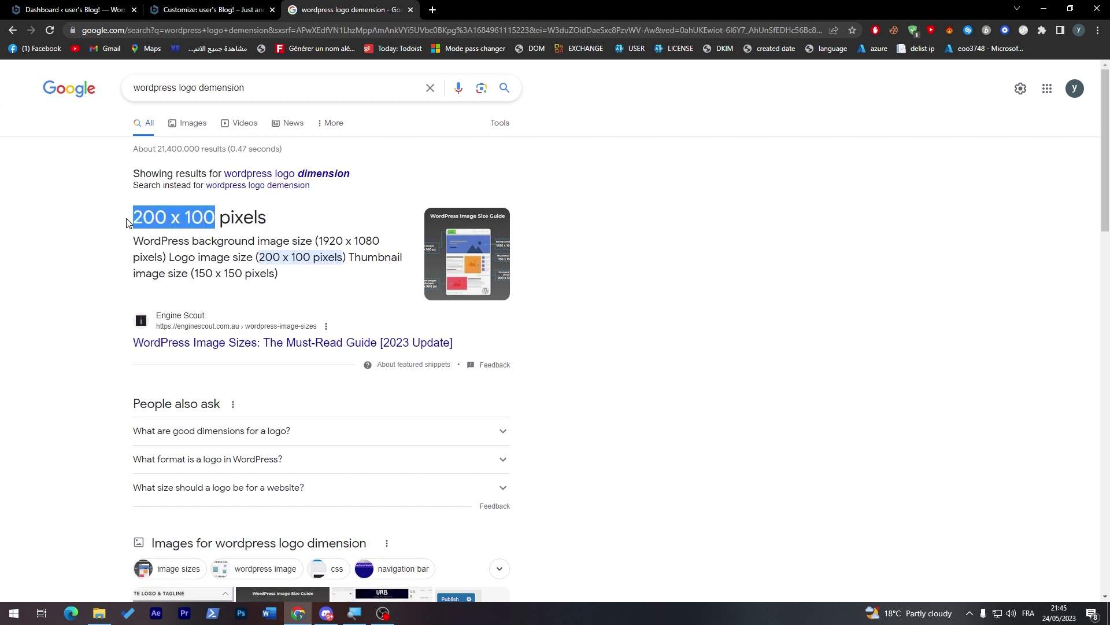
click(181, 220)
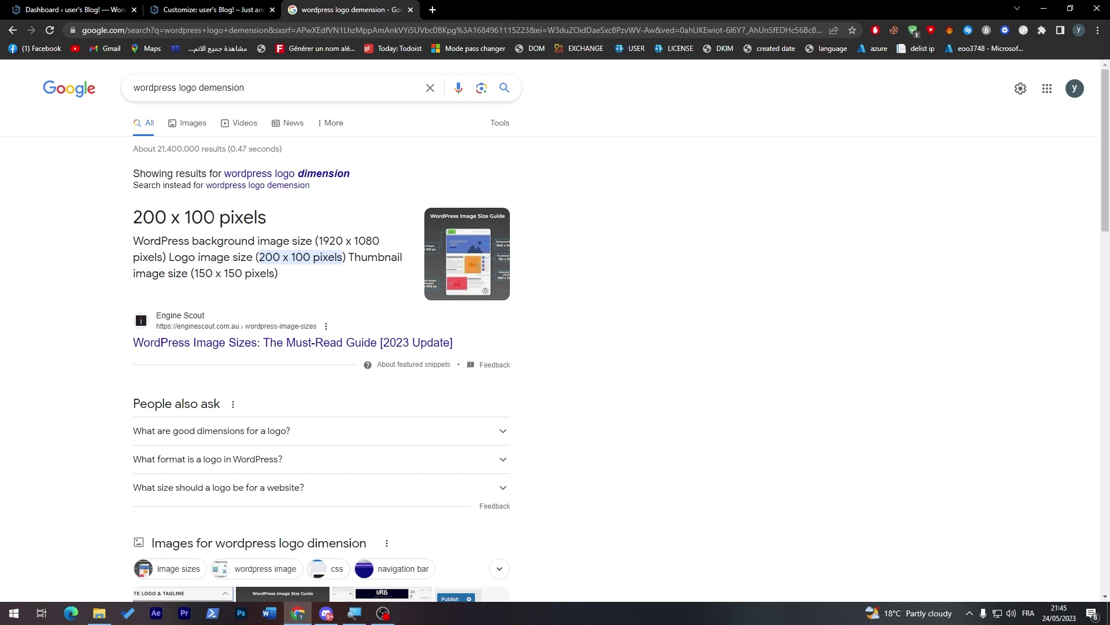
drag(214, 219, 155, 220)
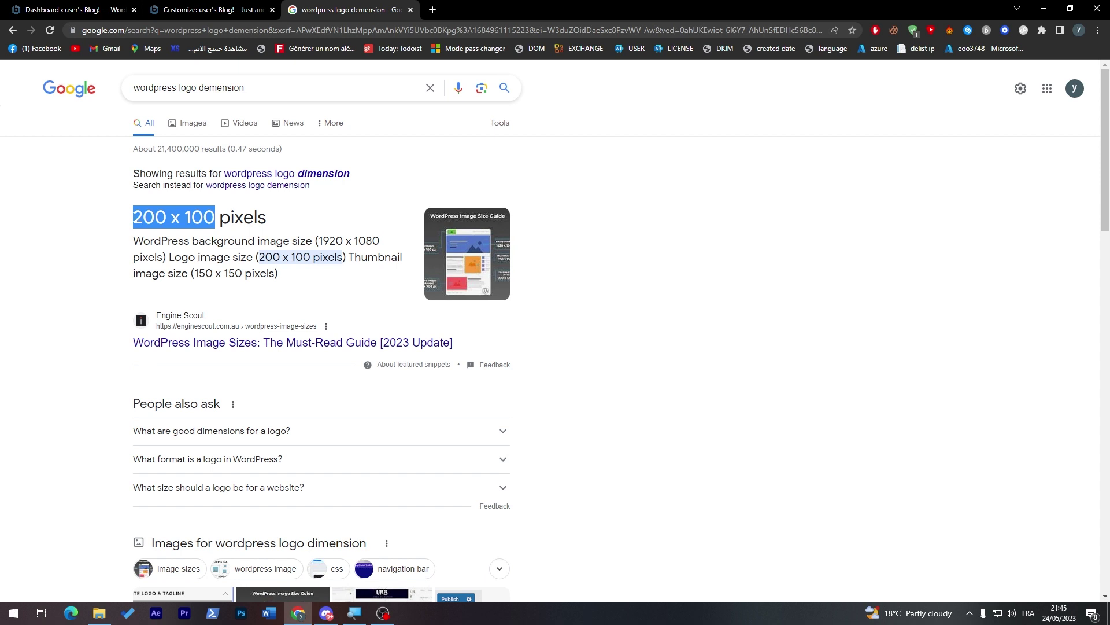
click(120, 240)
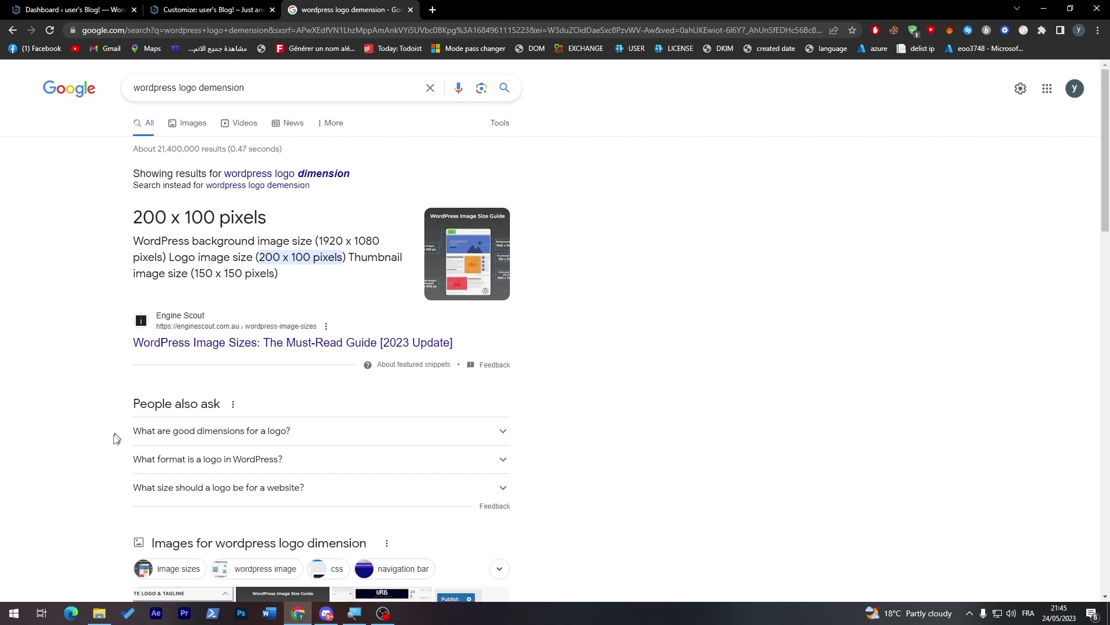
Step: Launch Adobe Photoshop from the taskbar
click(241, 613)
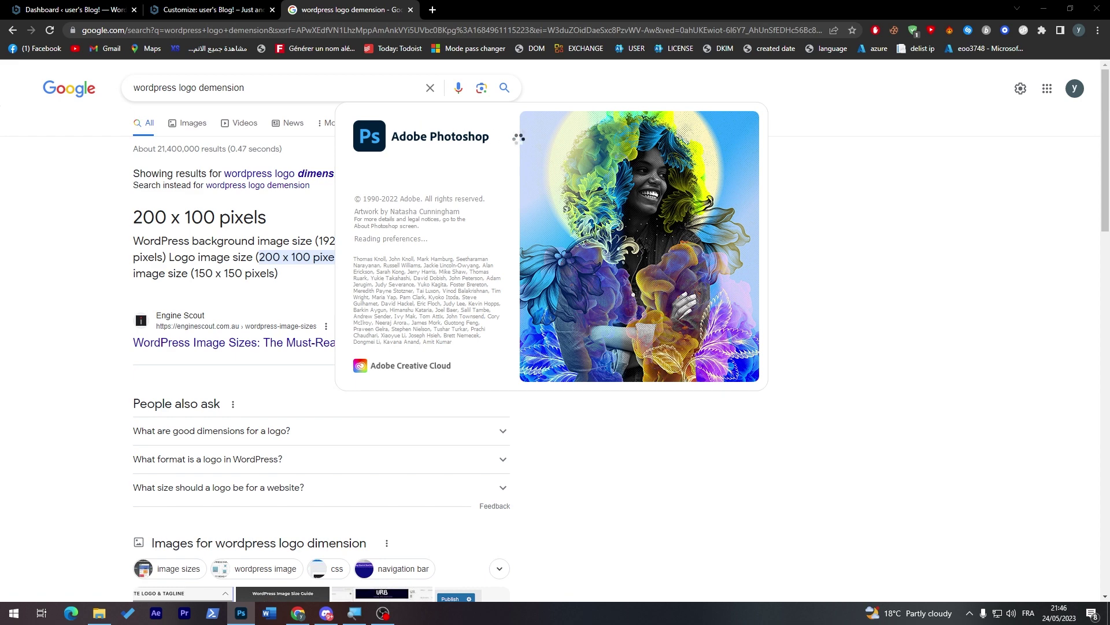
Step: Search for 'canva' in a new tab and open the Canva website
click(438, 9)
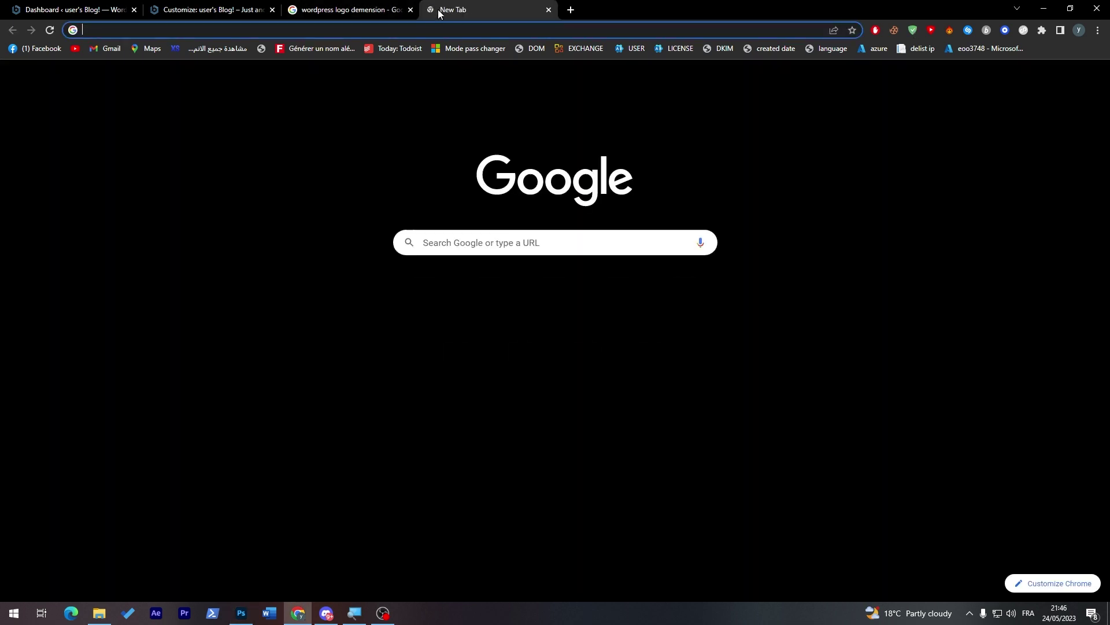
text(canva)
key(Return)
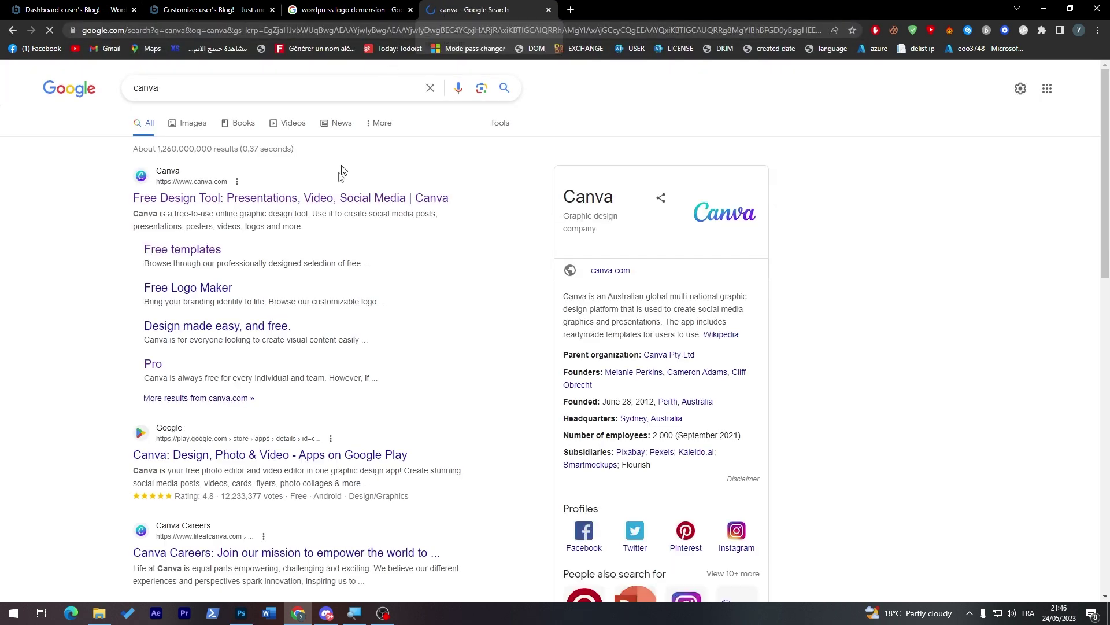
click(333, 193)
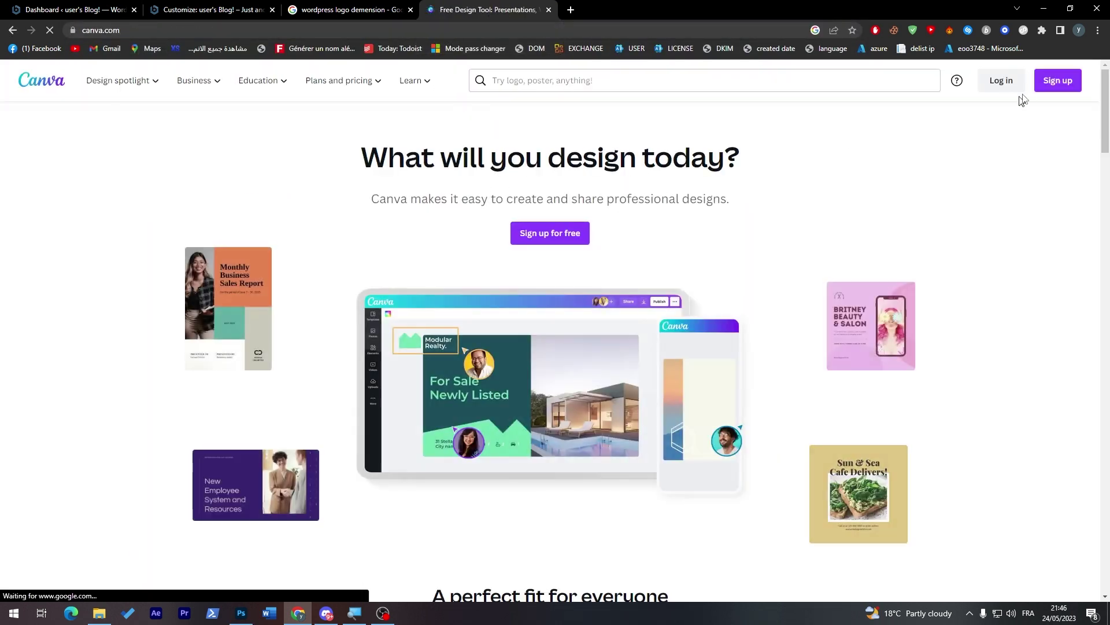
Step: Log in to Canva with a Google account, dismiss the promotion and start a new design
click(1001, 80)
click(474, 254)
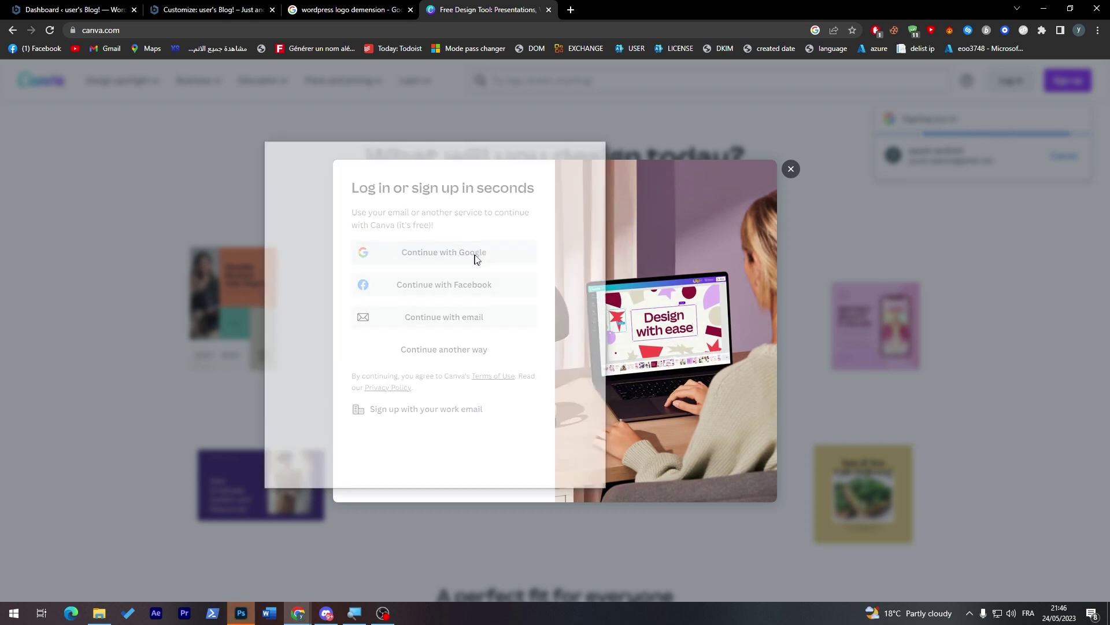
click(403, 317)
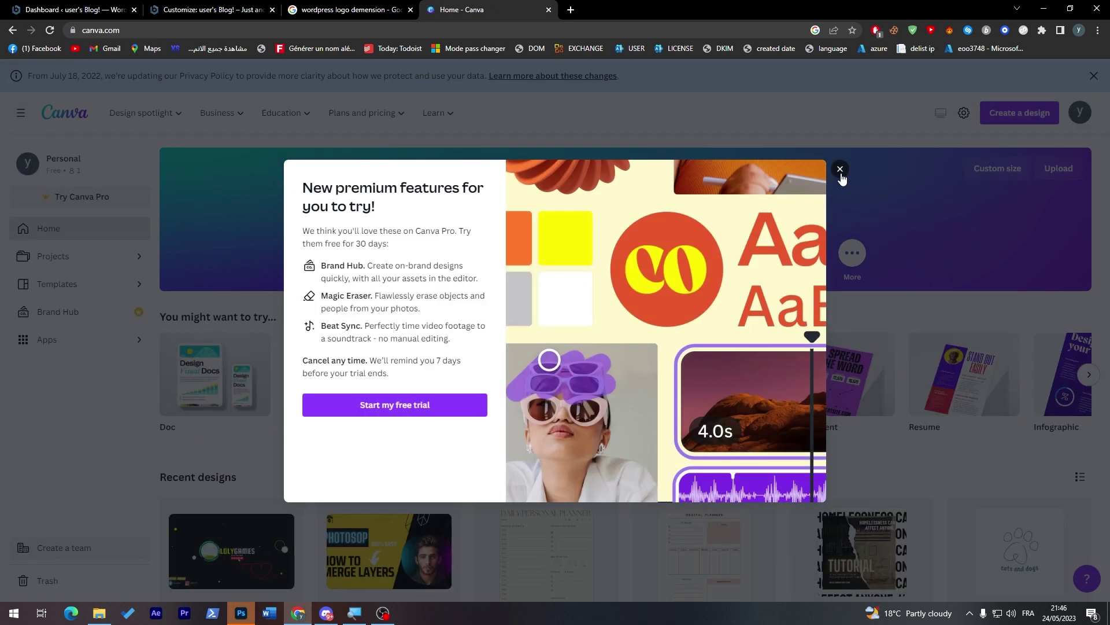
click(840, 169)
click(1027, 112)
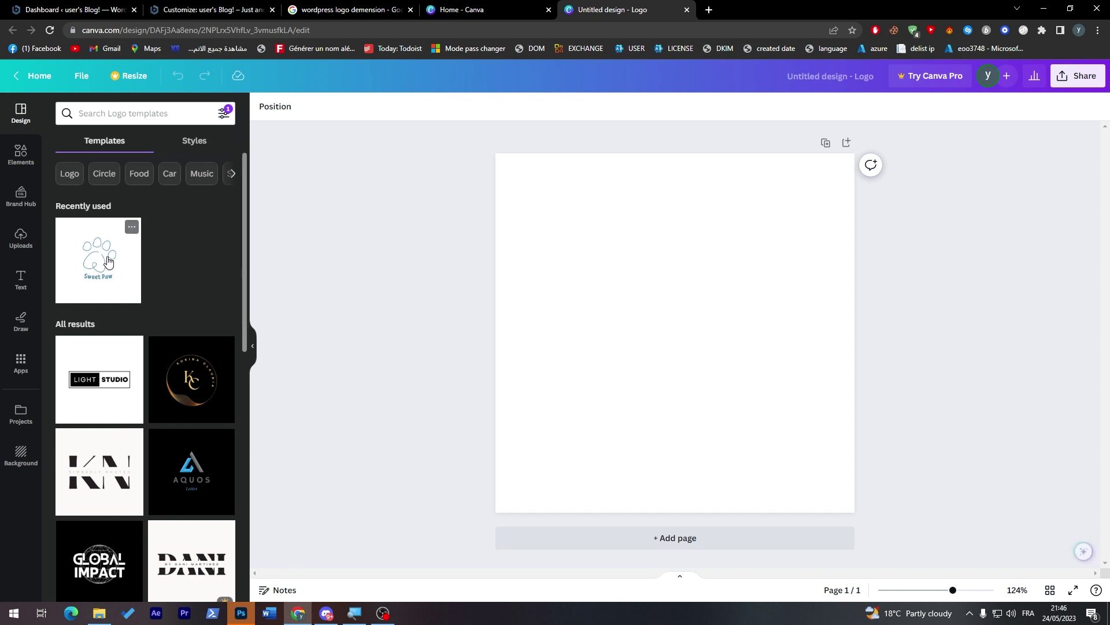
Step: Apply the Sweet Paw pet shop logo template, briefly checking Photoshop before returning
click(118, 243)
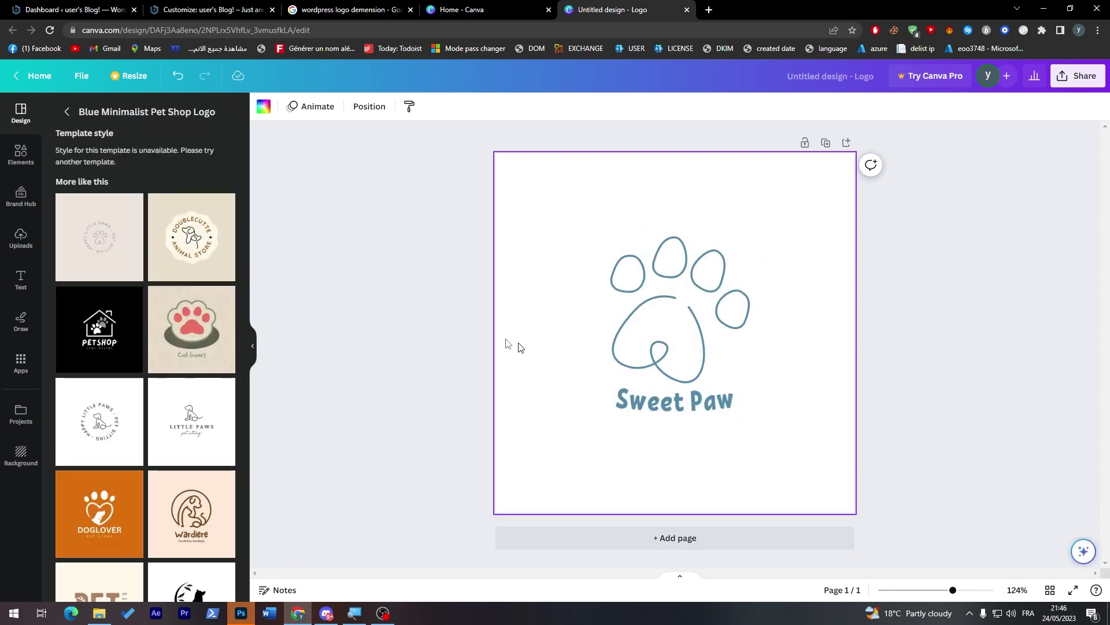
click(414, 310)
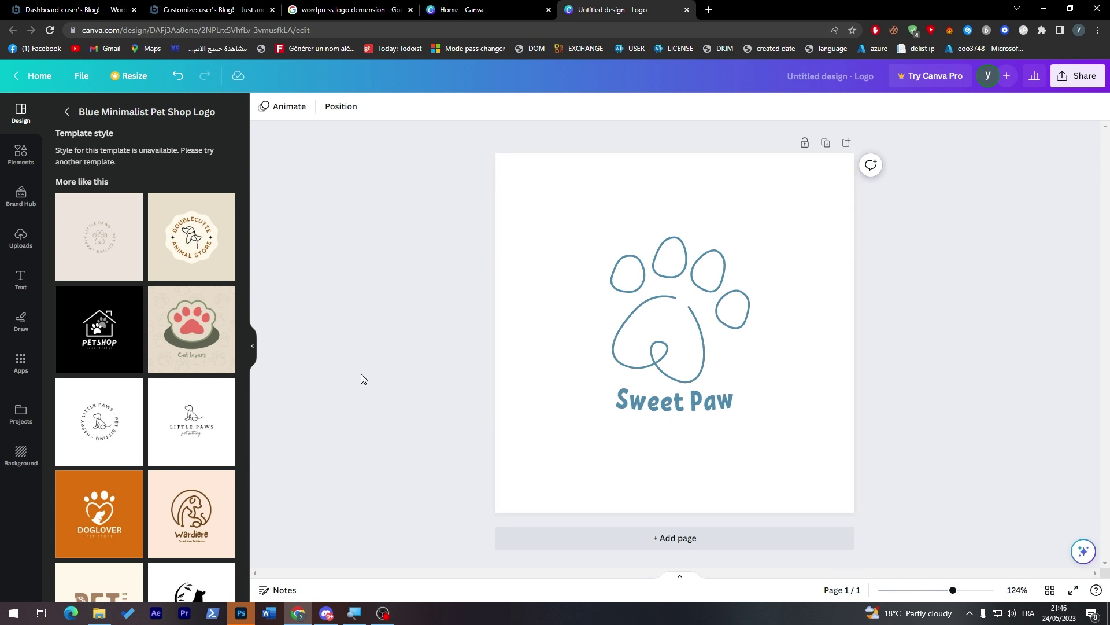
click(242, 614)
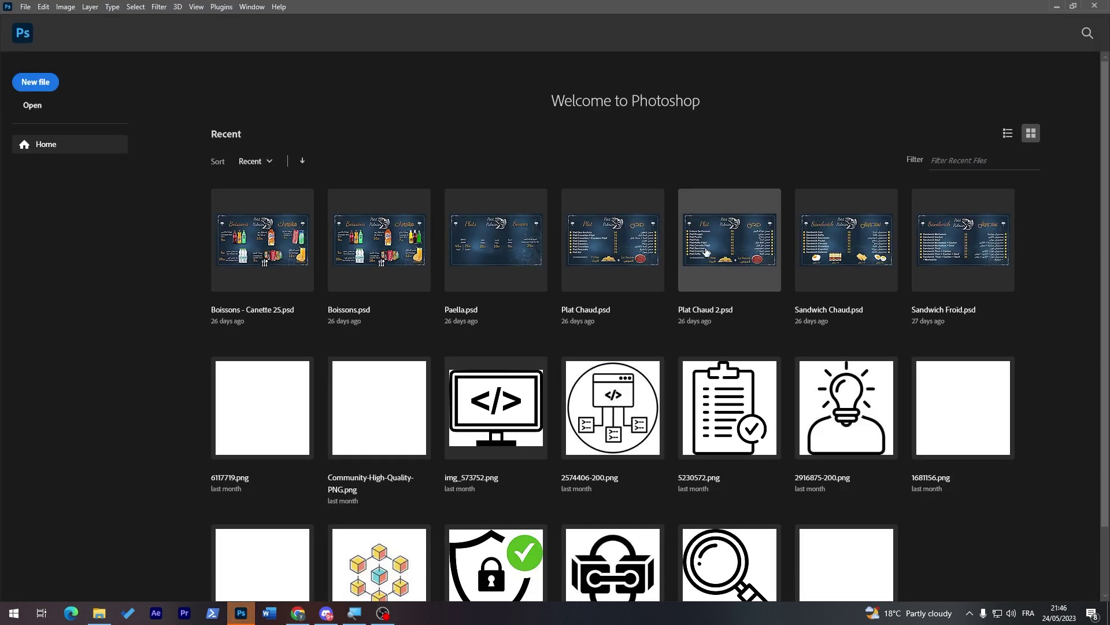
click(1097, 7)
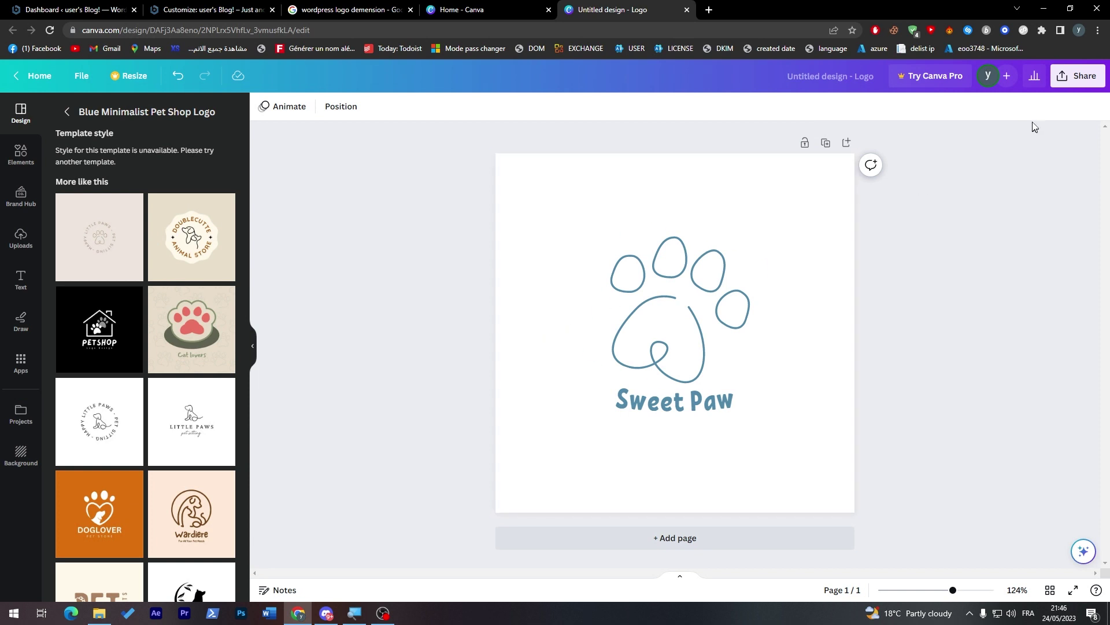
Step: Download the Sweet Paw logo as a 500 × 500 PNG and return to the WordPress Customizer
click(1064, 75)
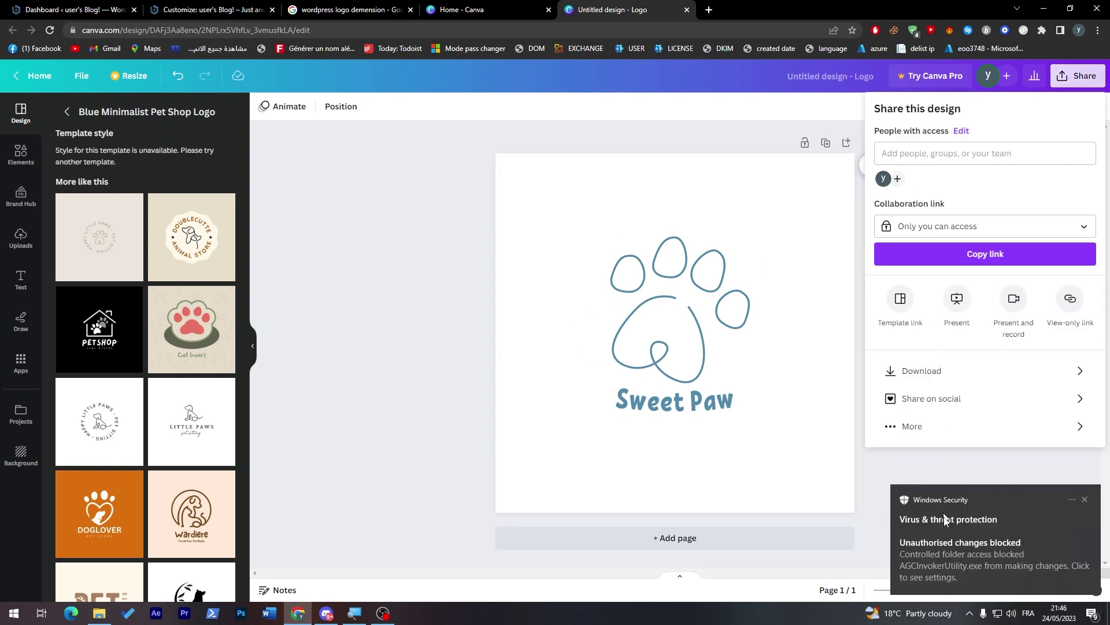
click(1045, 375)
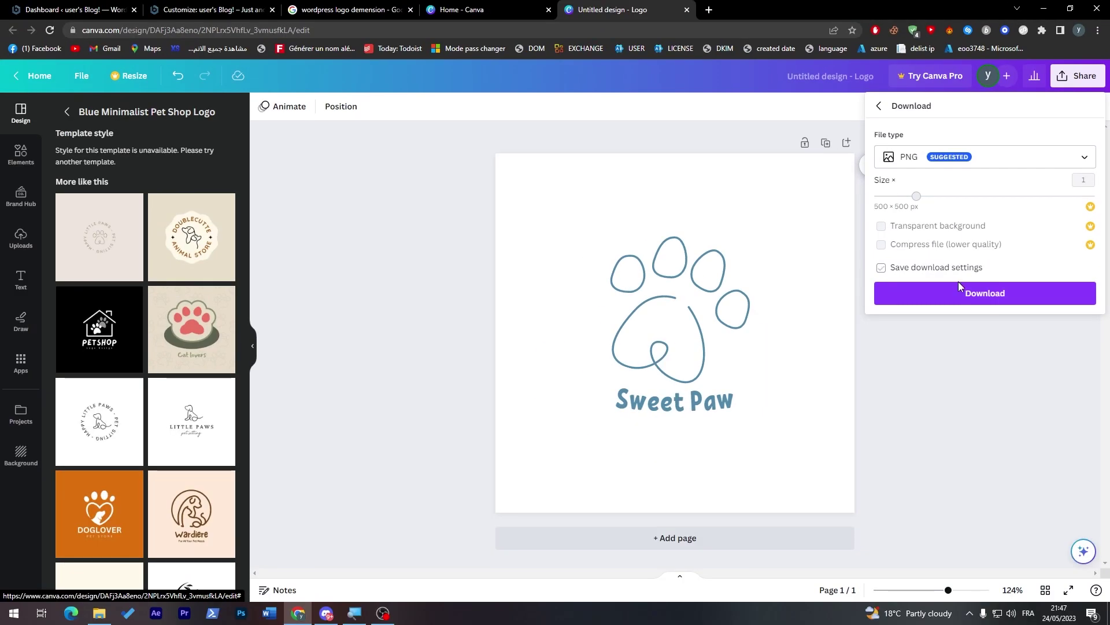
click(958, 287)
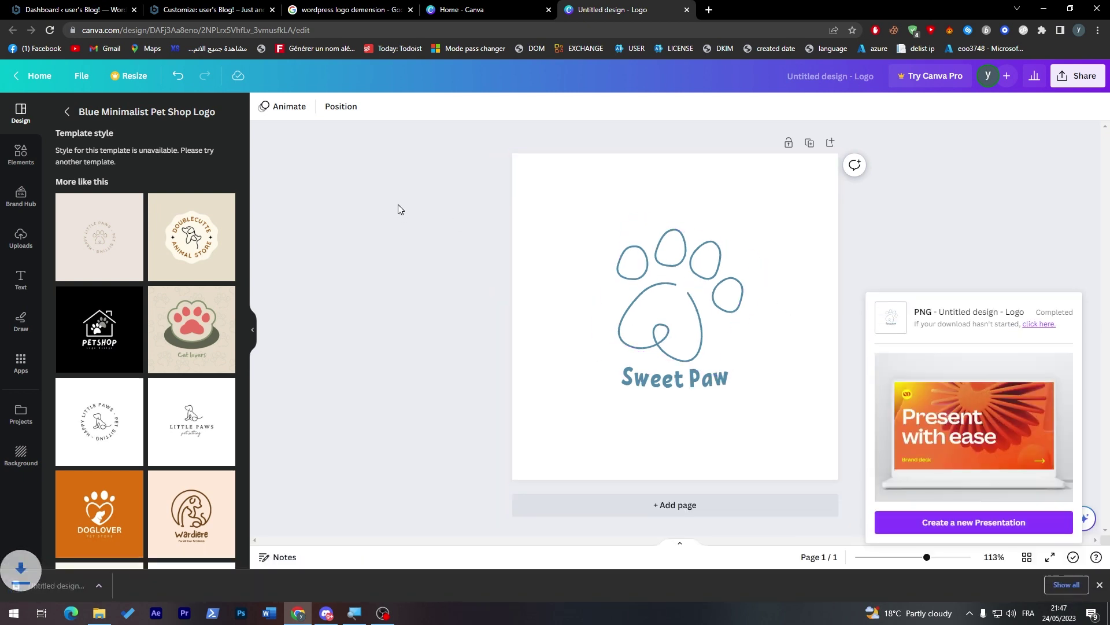
click(72, 10)
click(208, 10)
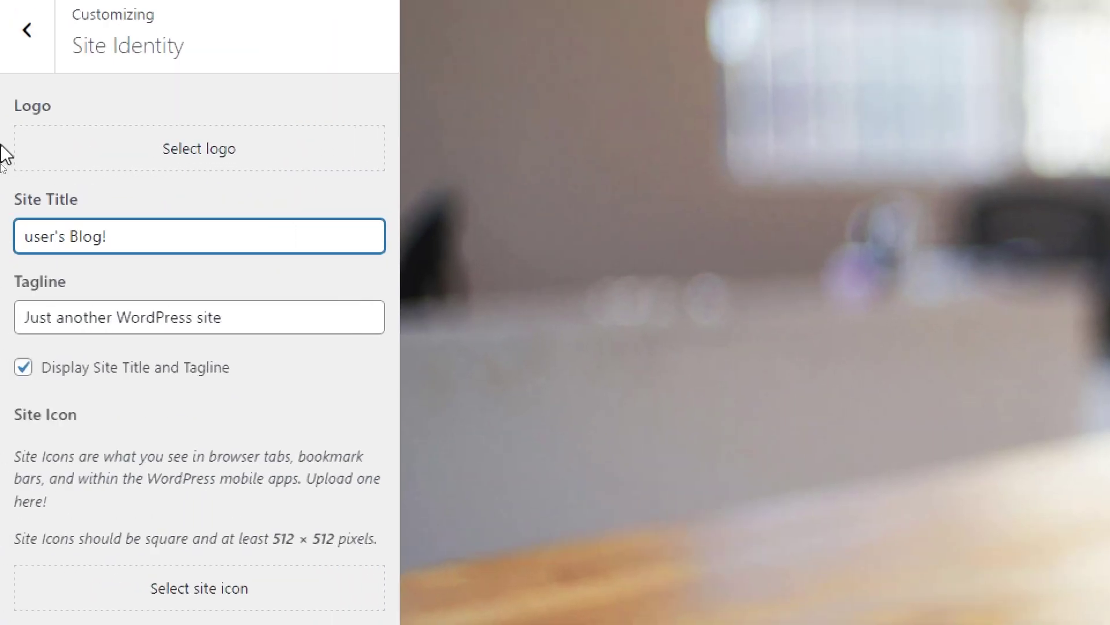
Step: Upload the 'Untitled design' image and crop it to set it as the site logo
click(56, 166)
click(78, 58)
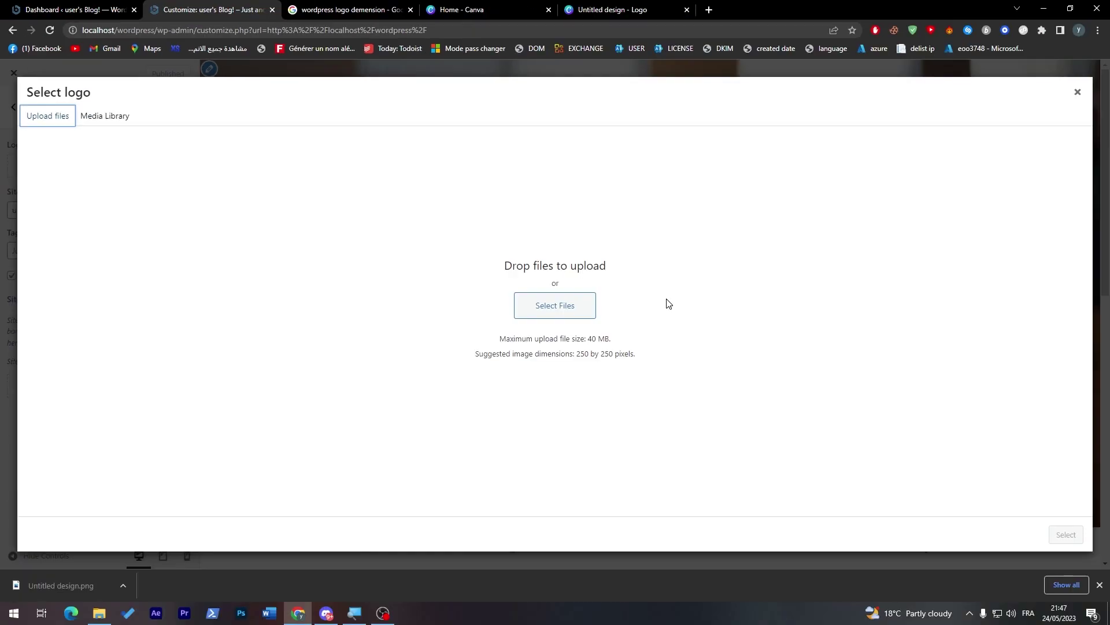
click(555, 305)
double_click(137, 116)
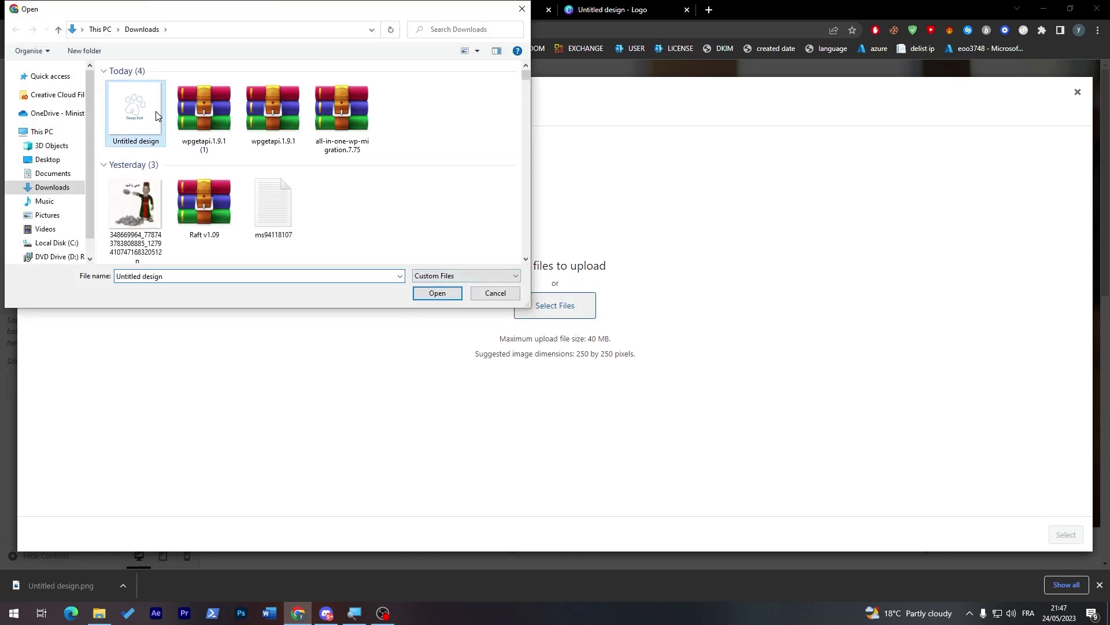
click(1050, 536)
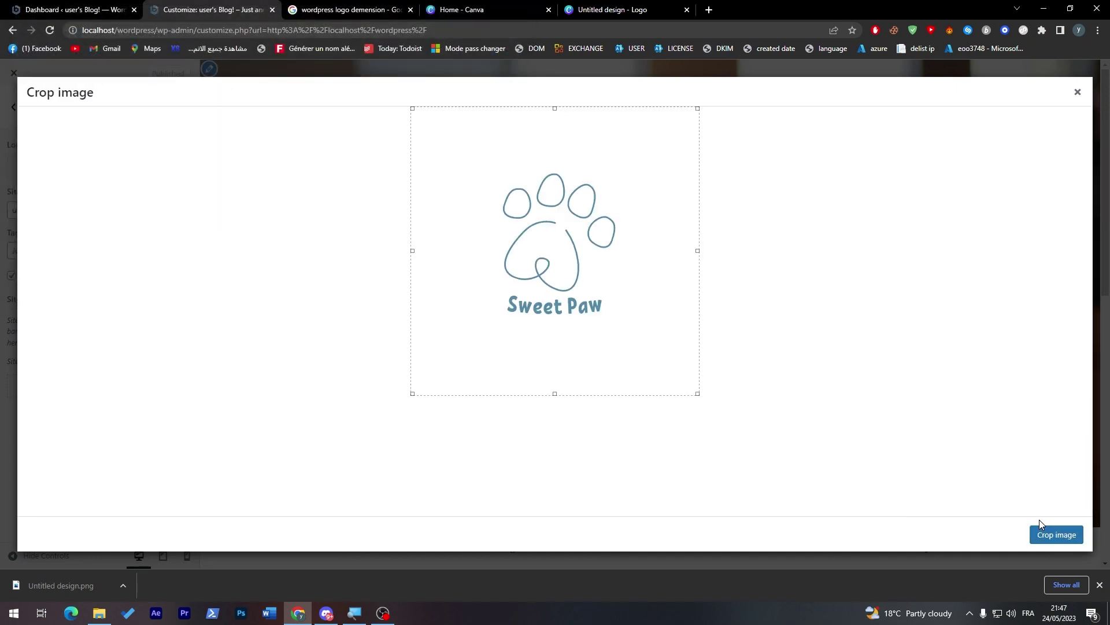
click(1059, 535)
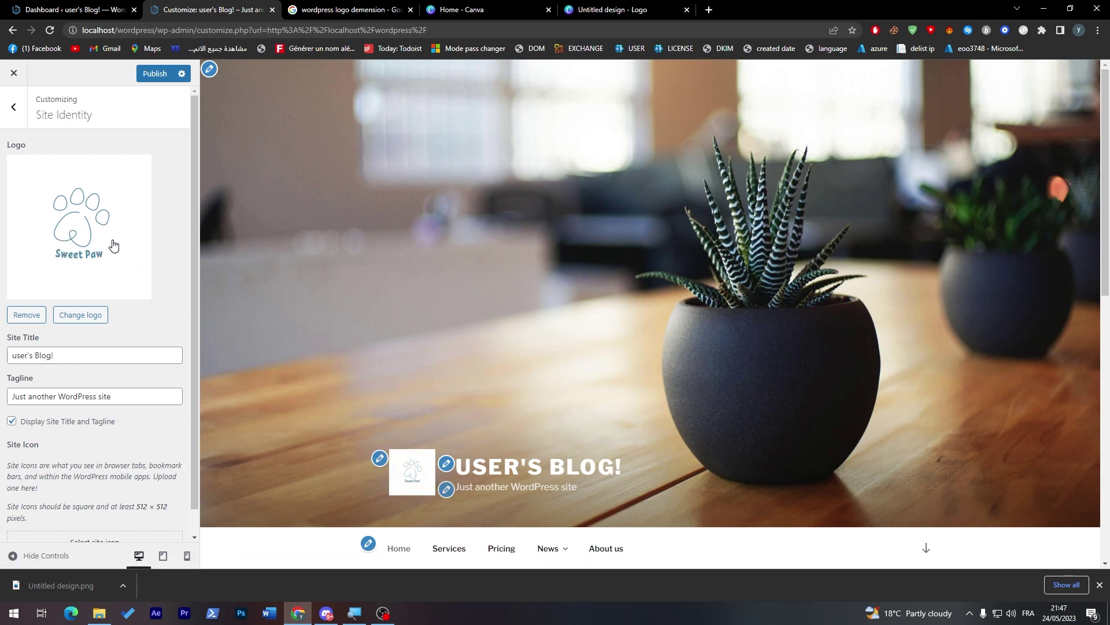
Step: Check Canva's available download file types without downloading, then return to the Customizer
click(613, 10)
click(1077, 76)
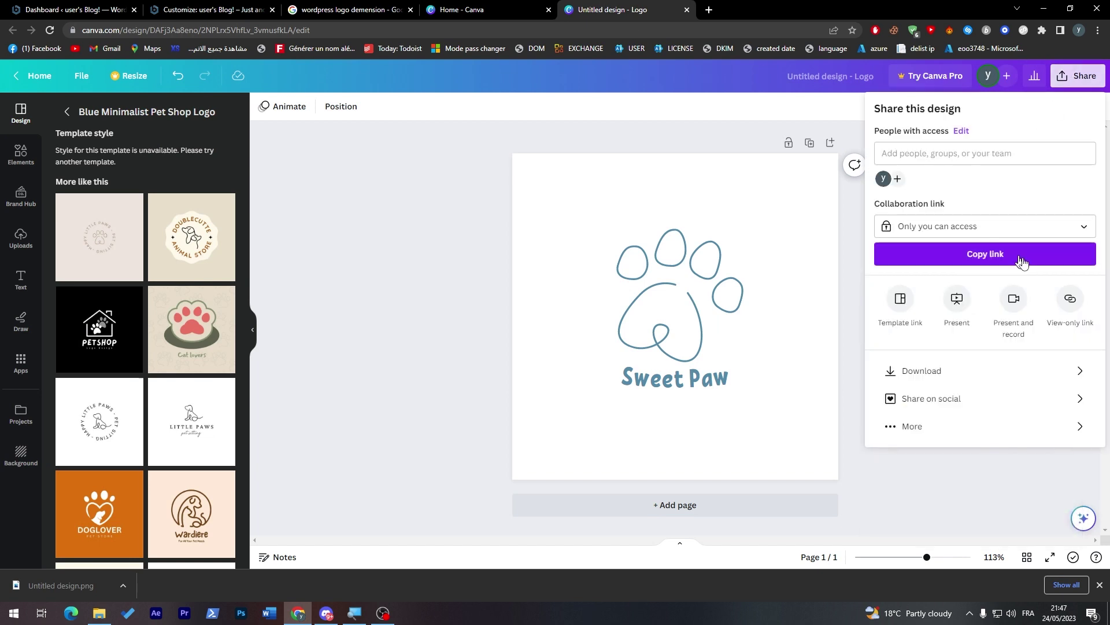
click(983, 372)
click(960, 161)
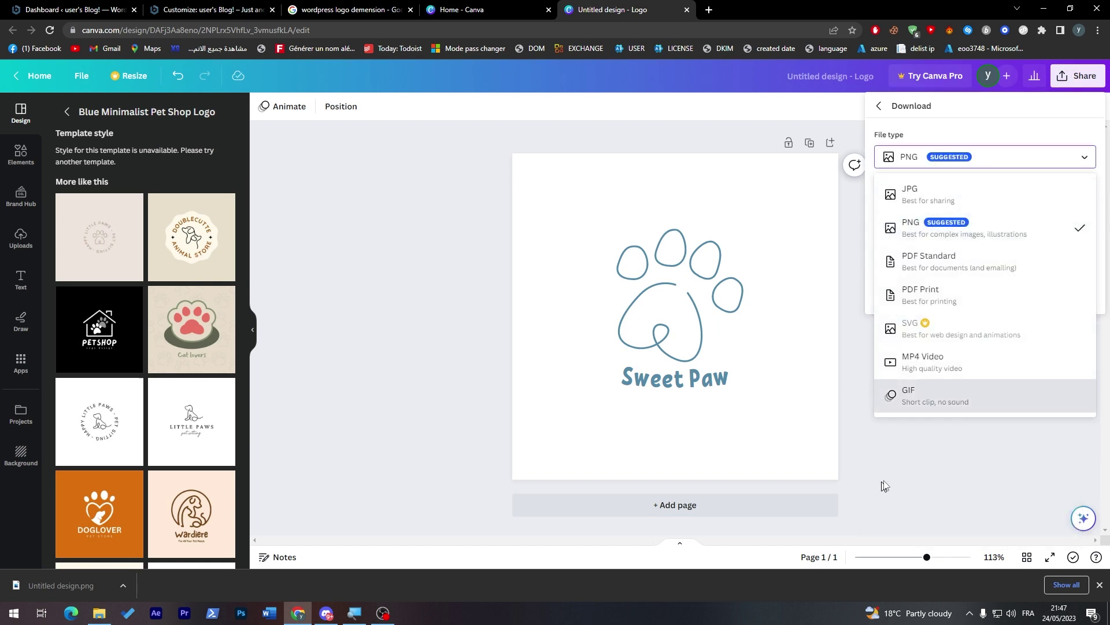
click(970, 461)
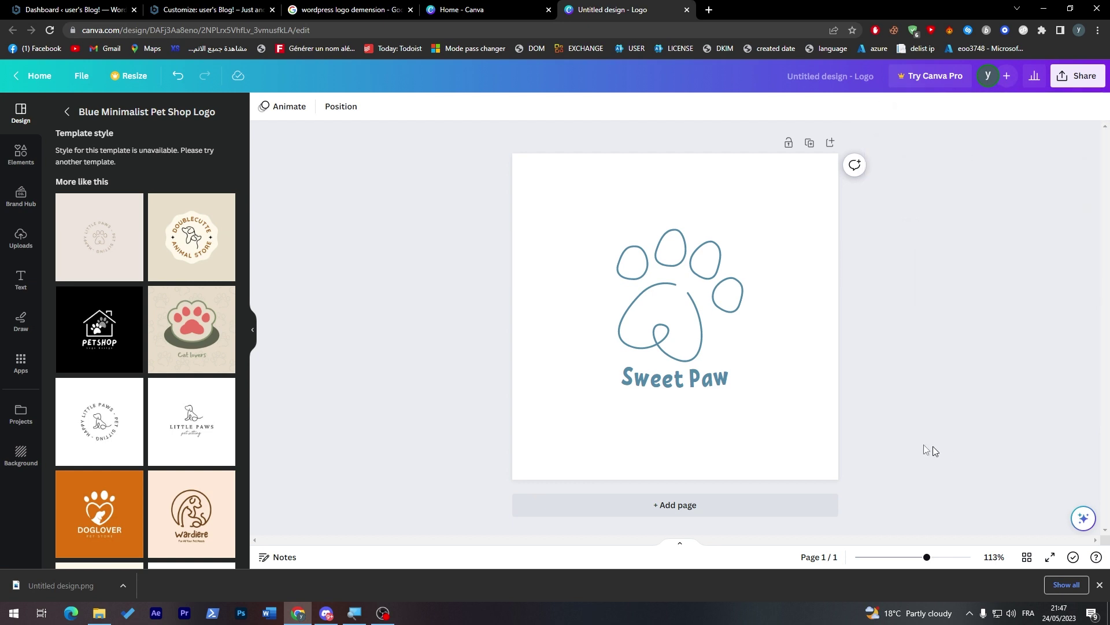
click(254, 11)
Step: Upload Bard-AI-Logo, crop it to the G and part of the B as logo, then remove it
click(107, 198)
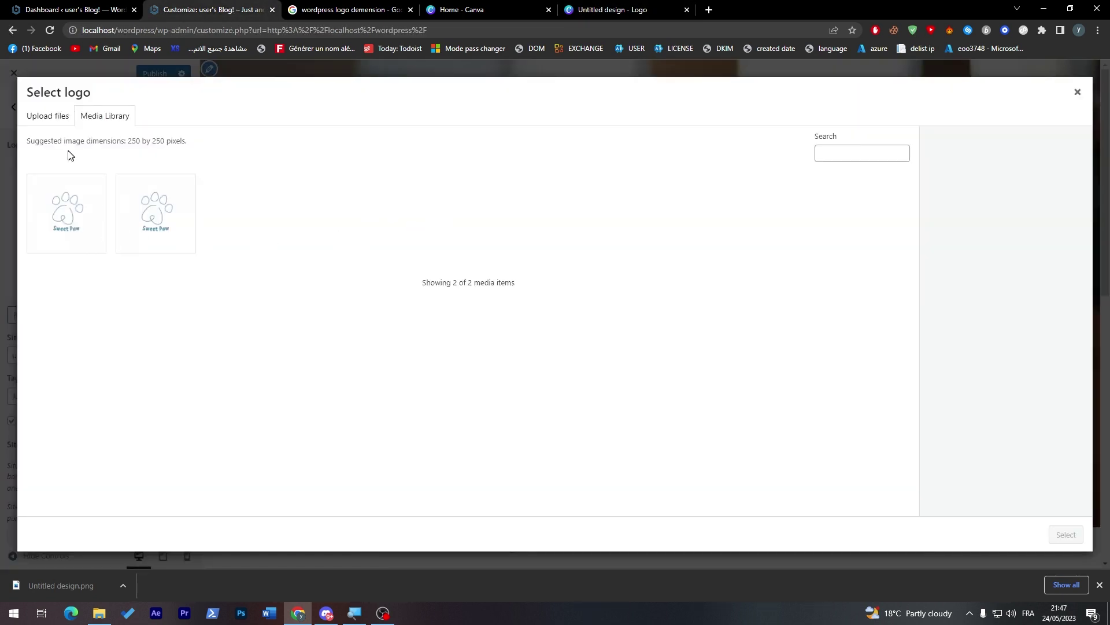
click(55, 115)
click(550, 312)
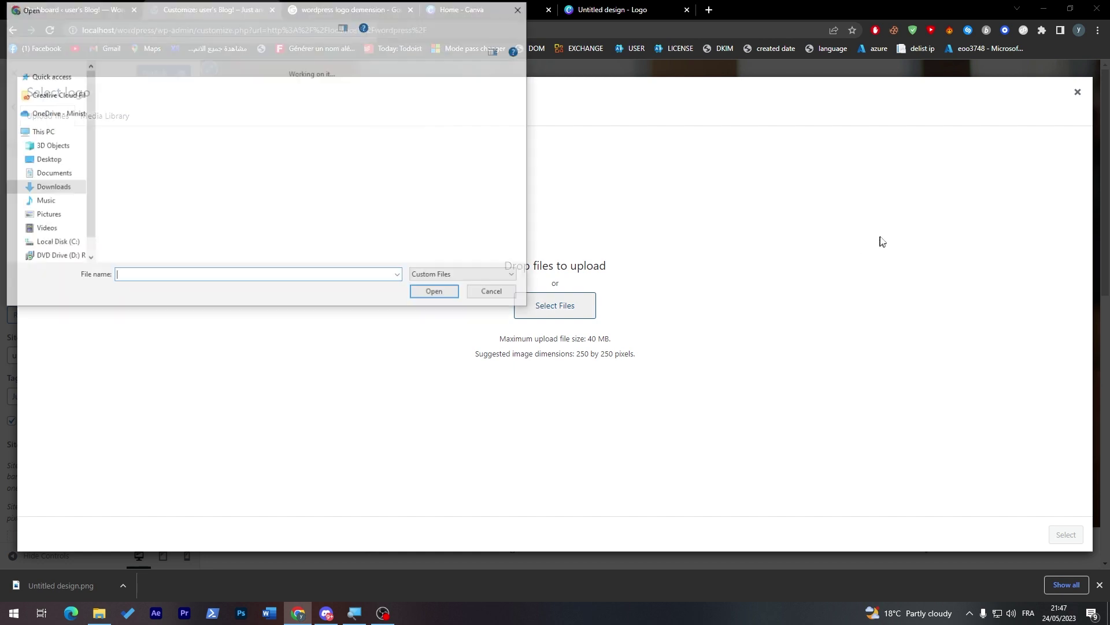
drag(519, 71, 523, 85)
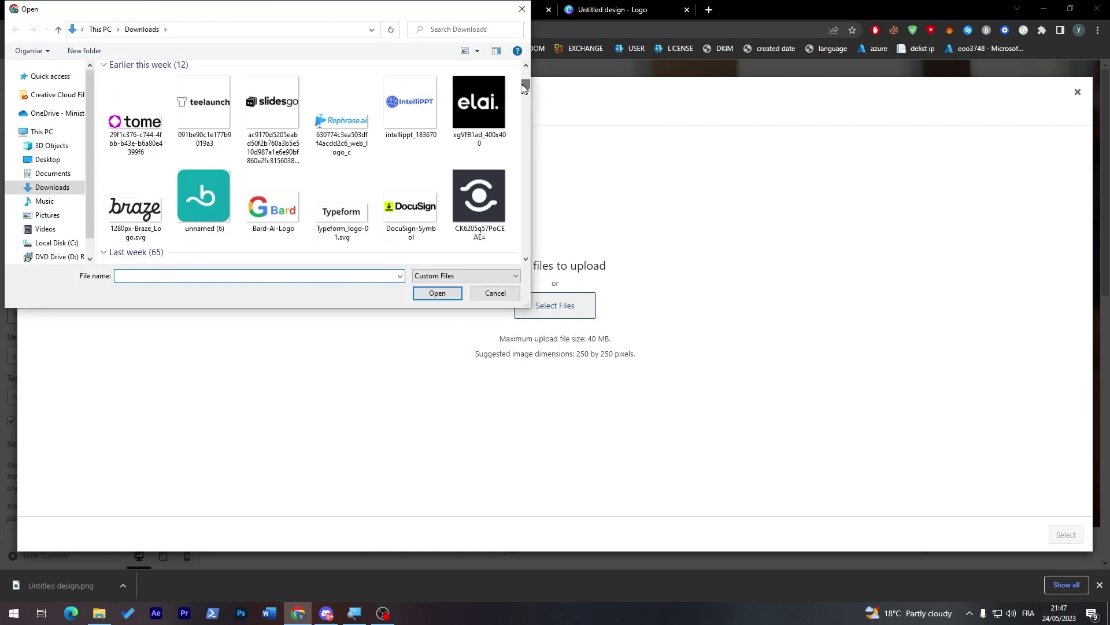
double_click(276, 211)
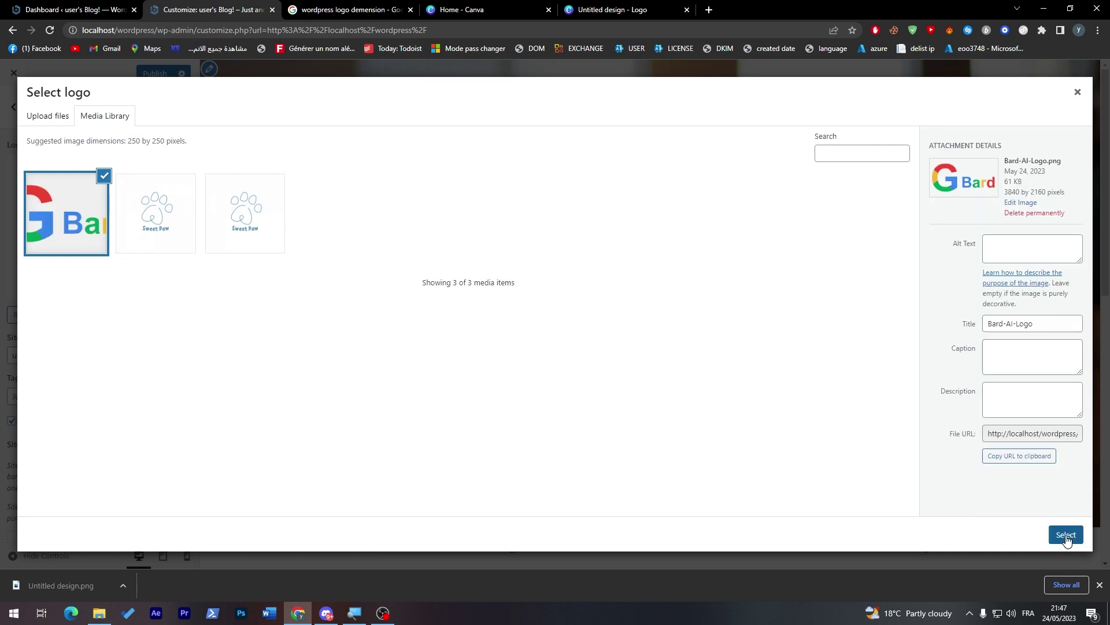
click(1066, 535)
drag(648, 377, 509, 377)
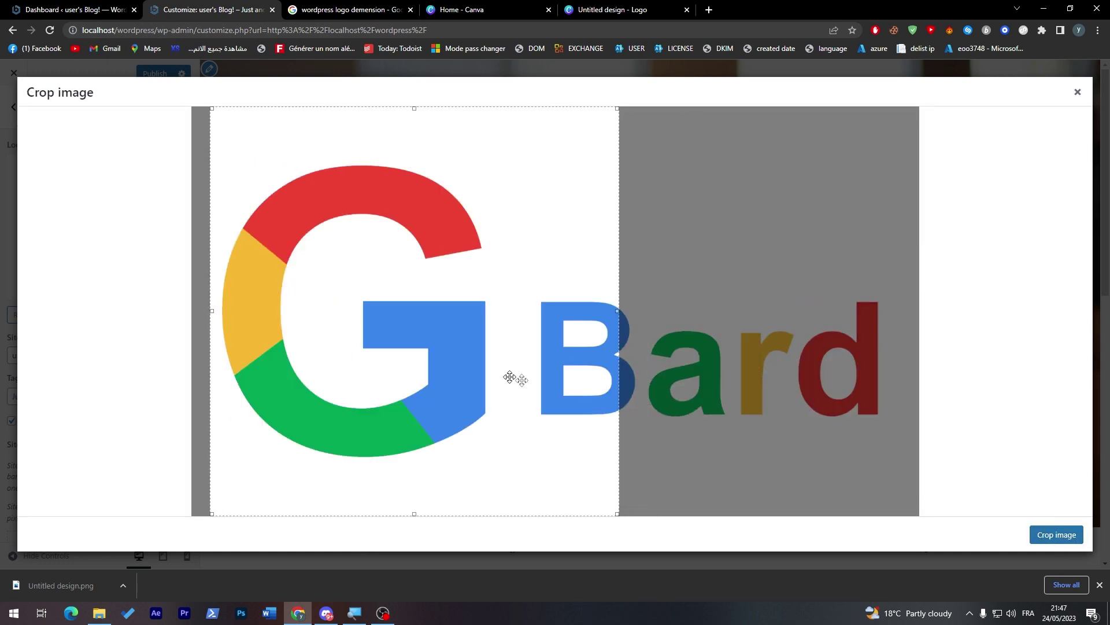
click(1057, 534)
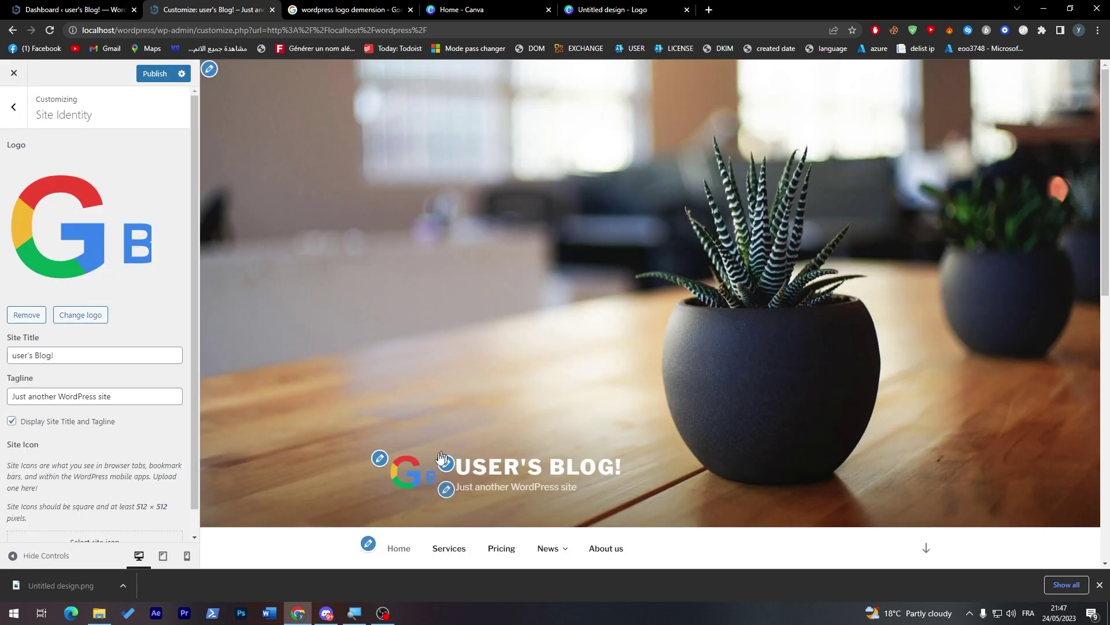
scroll(1108, 185, down, 3)
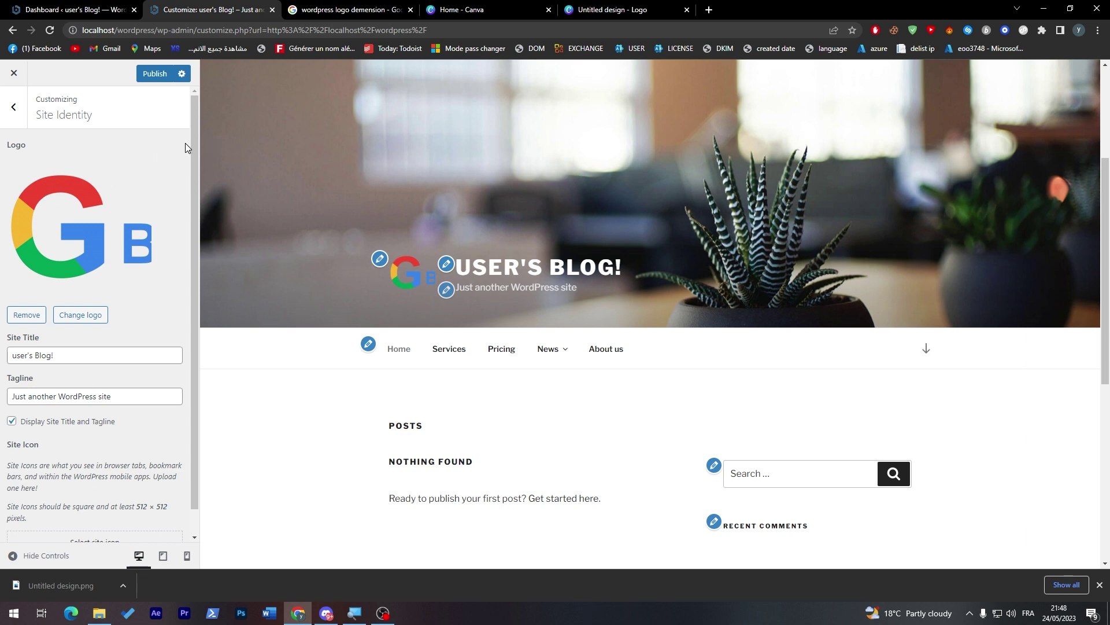
click(27, 315)
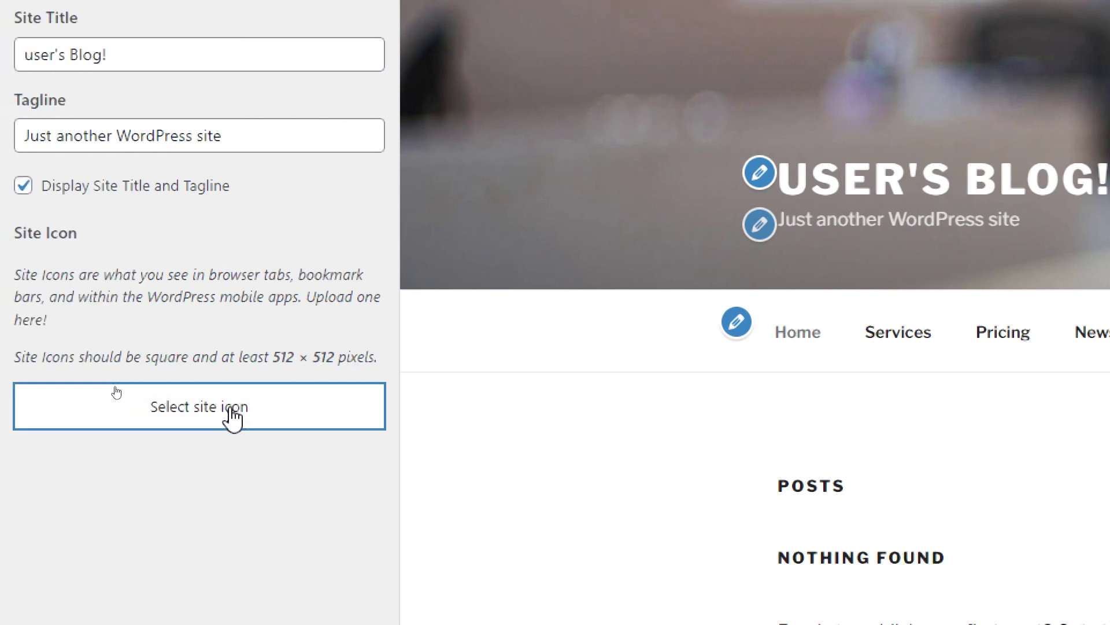
Step: Bring up the site icon image picker, which suggests 512 by 512 pixel images
click(86, 415)
Step: Crop the Bard-AI-Logo image square around its G, set it as site icon, and publish
click(488, 94)
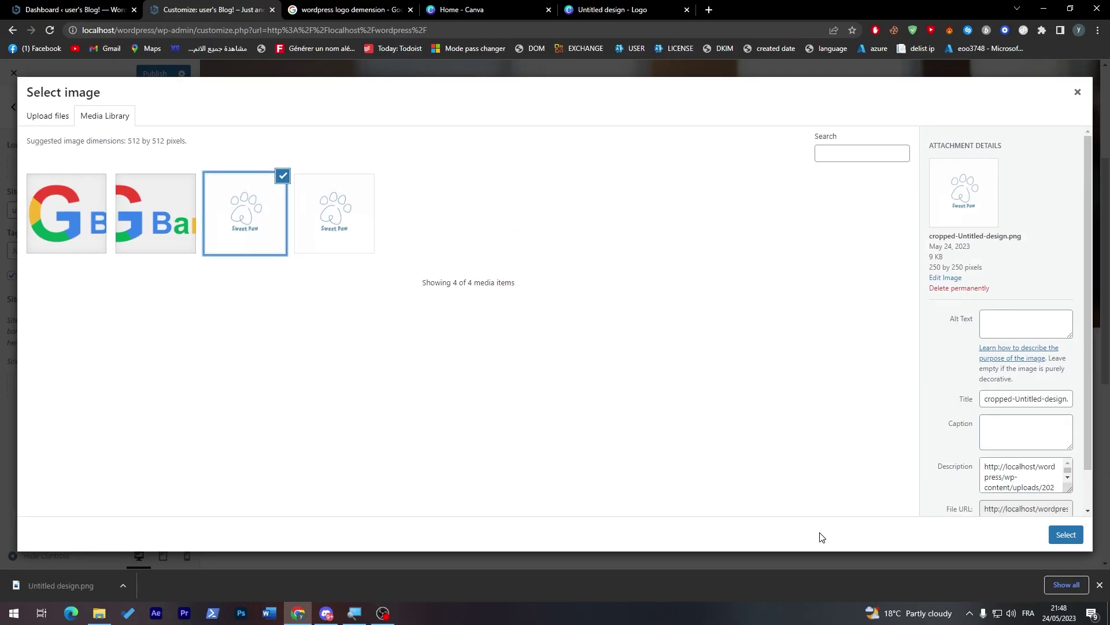
click(155, 214)
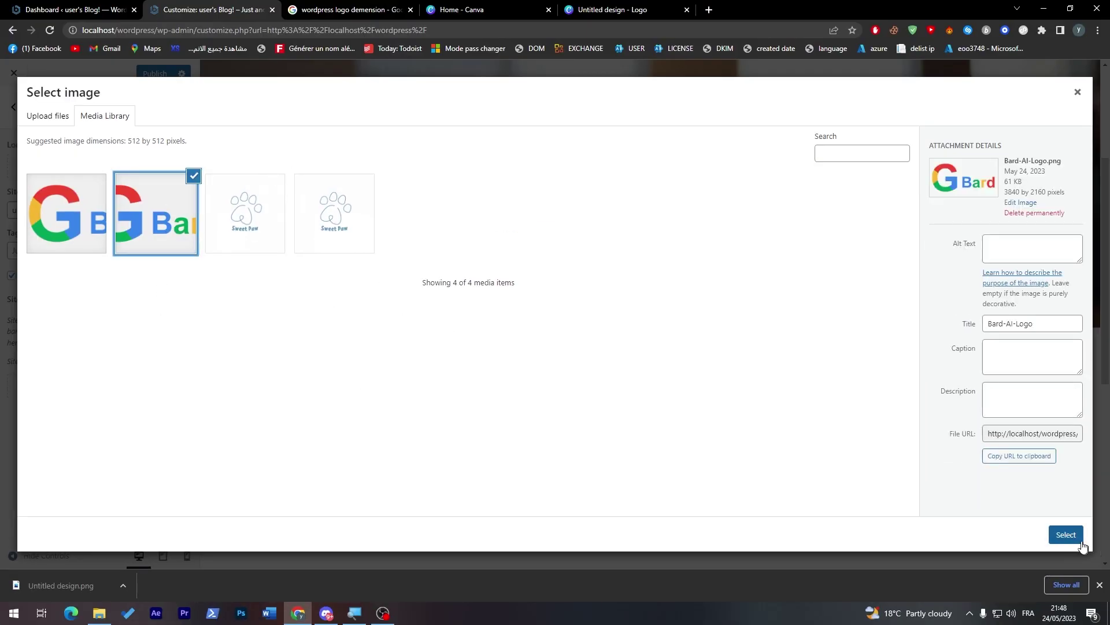
click(1065, 534)
drag(377, 387, 129, 389)
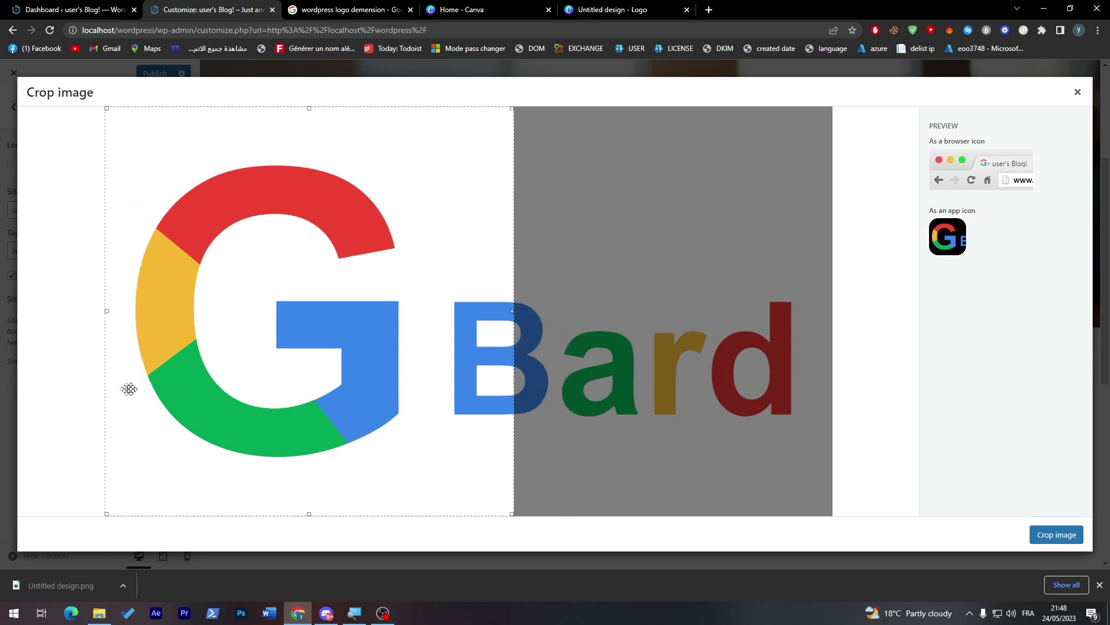
click(1053, 535)
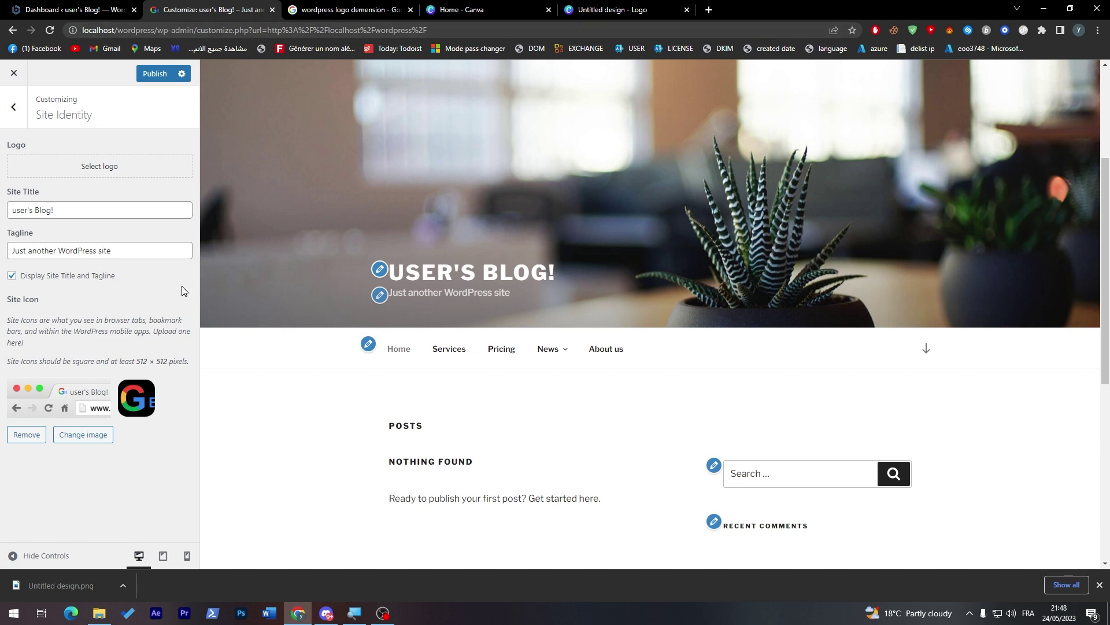
click(153, 74)
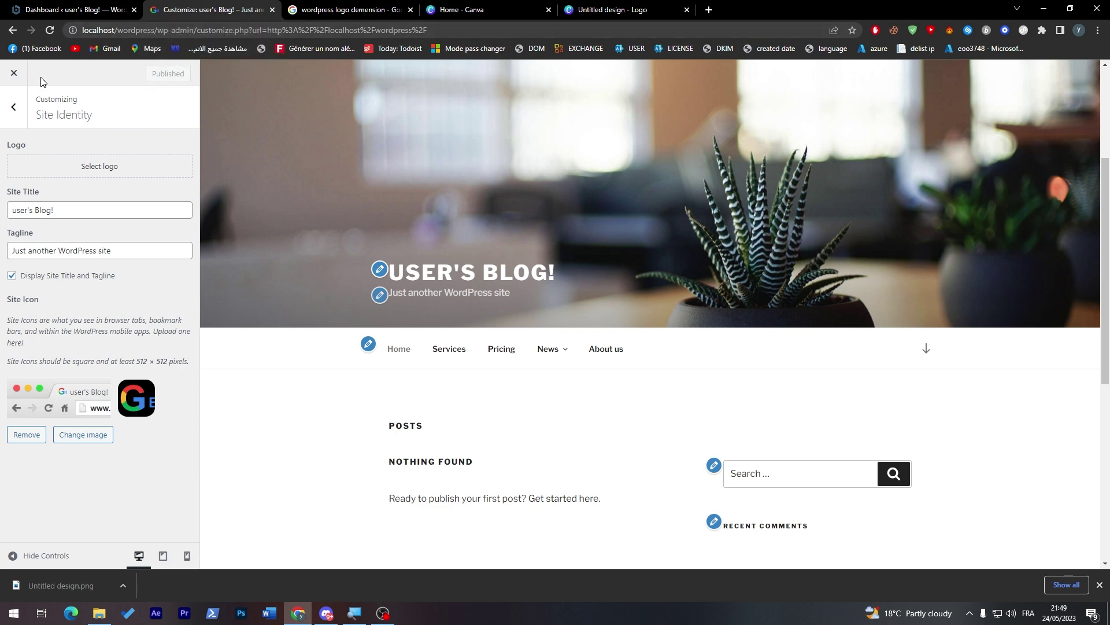
Step: Exit the Customizer, view the About WordPress 6.1.3 page, and close the Dashboard tab
click(21, 79)
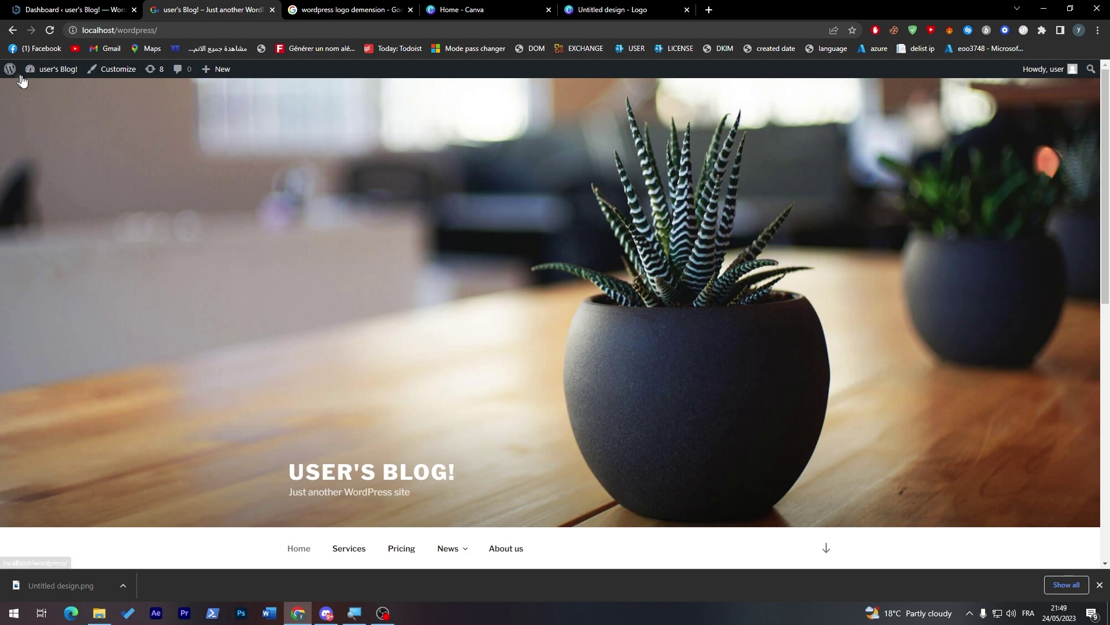
mouse_move(9, 73)
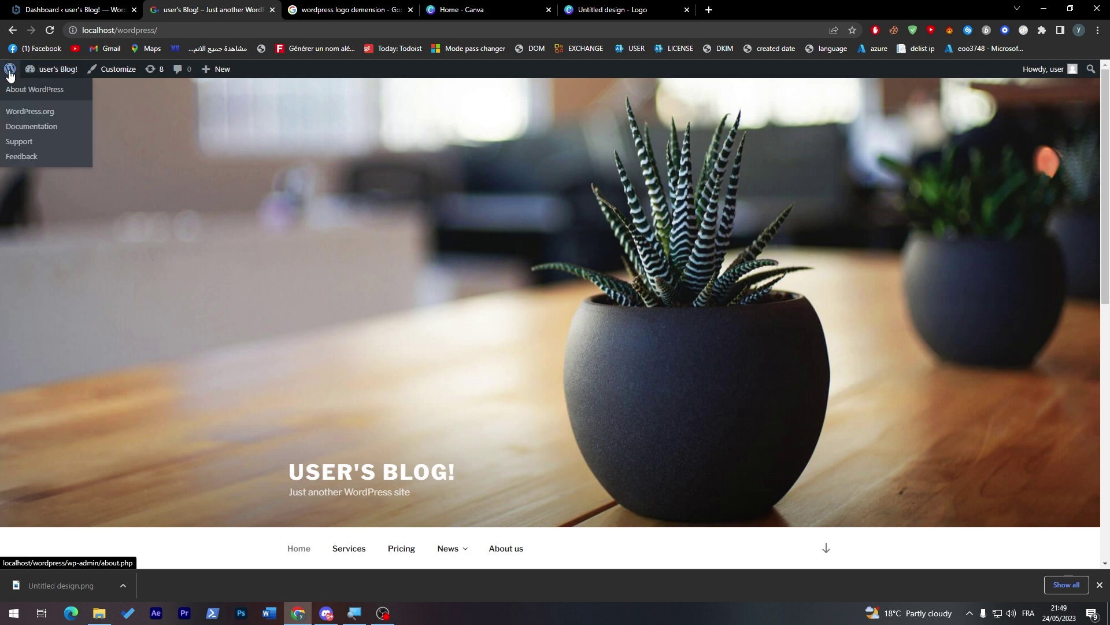
click(10, 72)
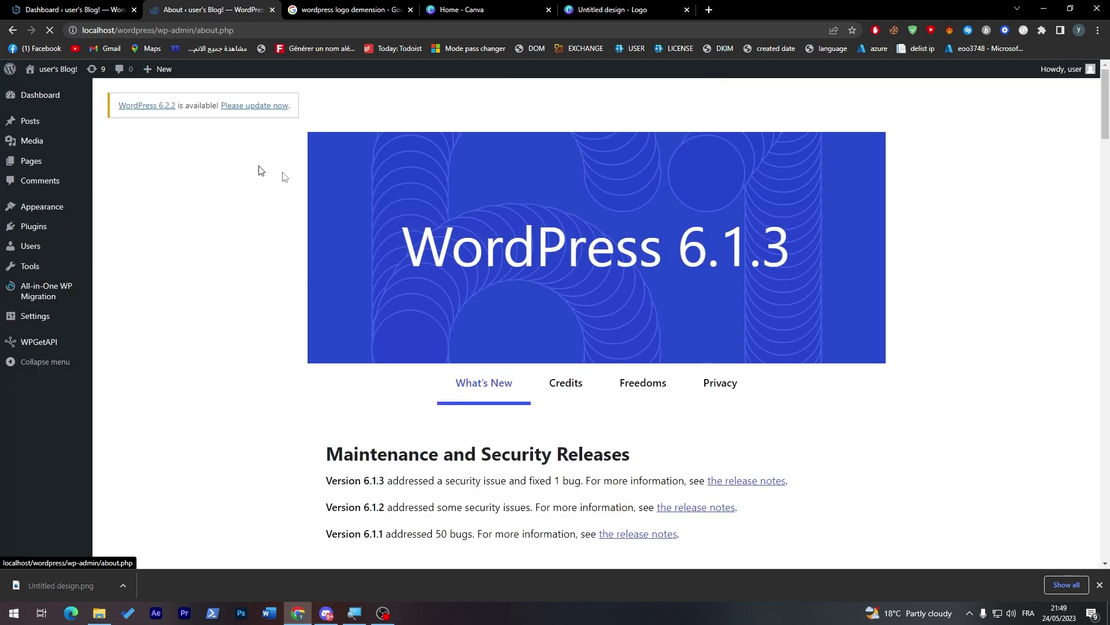
click(132, 12)
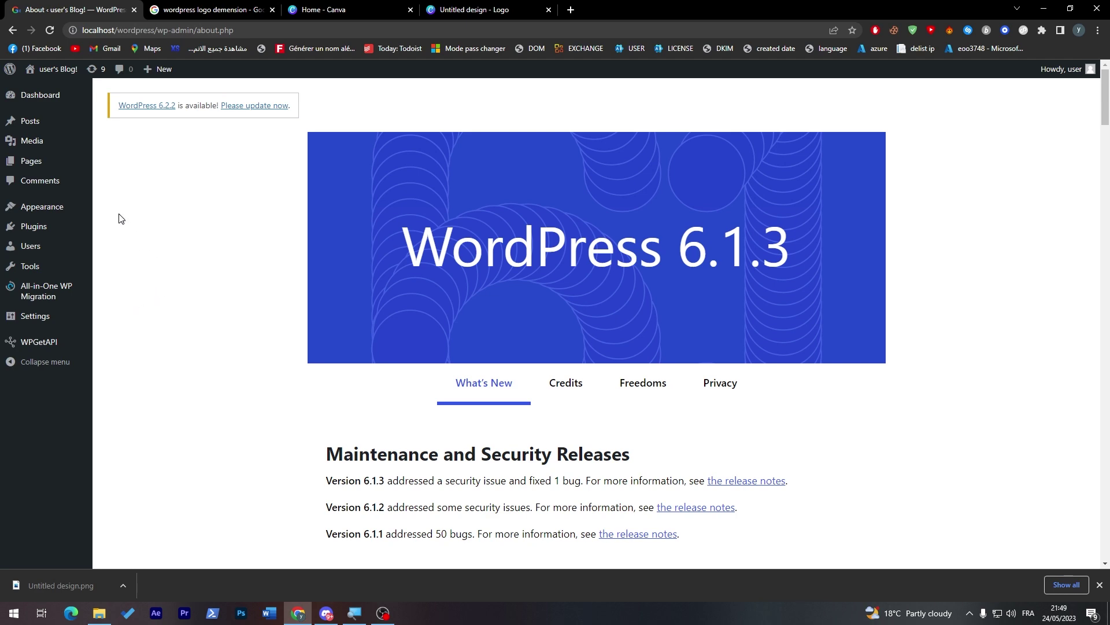
key(super)
key(super)
Step: Install and activate the Hello Elementor theme from Appearance > Themes > Add New
mouse_move(109, 203)
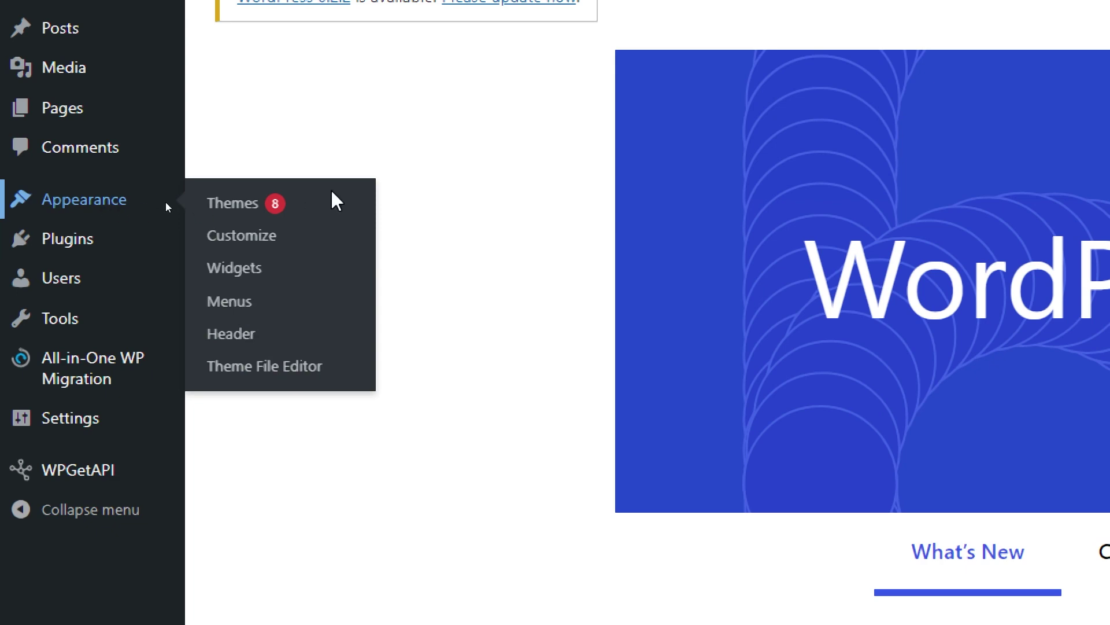
click(333, 200)
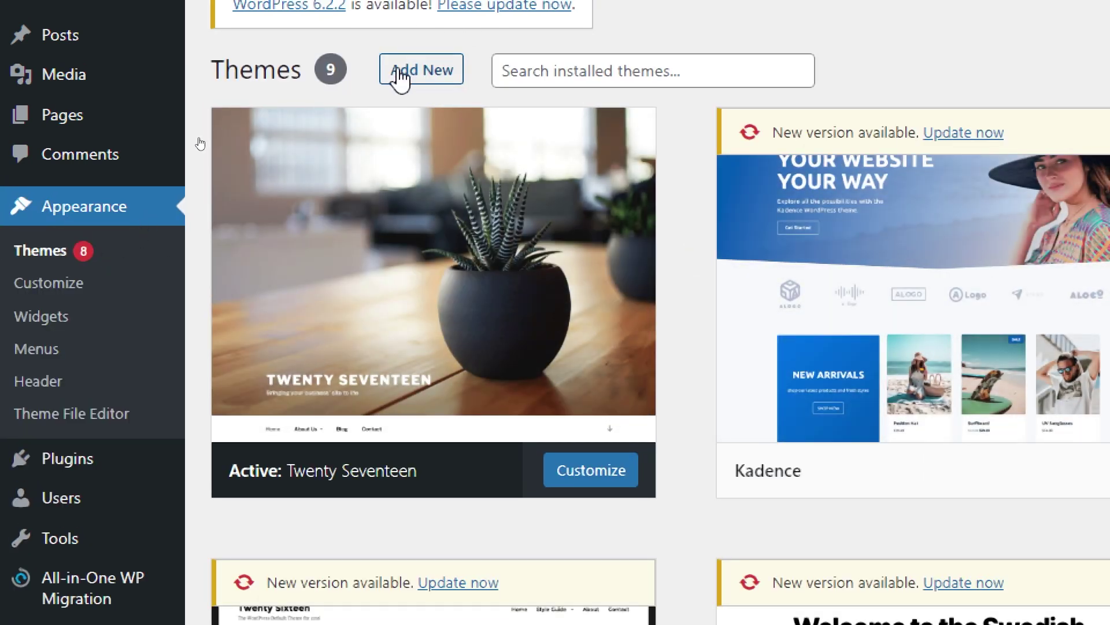
click(398, 71)
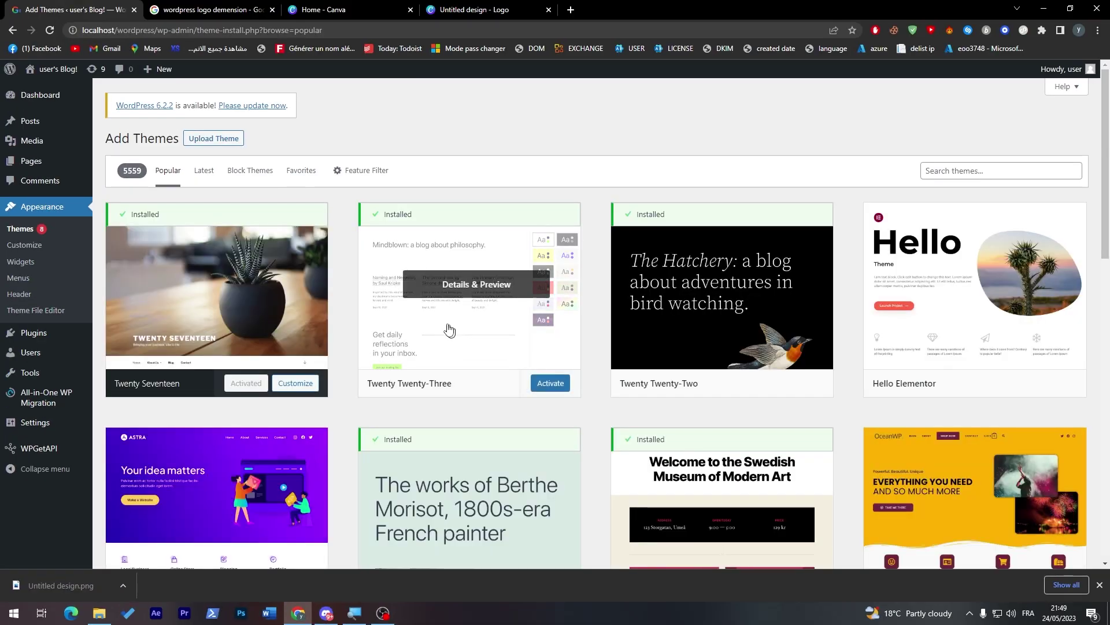
scroll(1031, 226, down, 1)
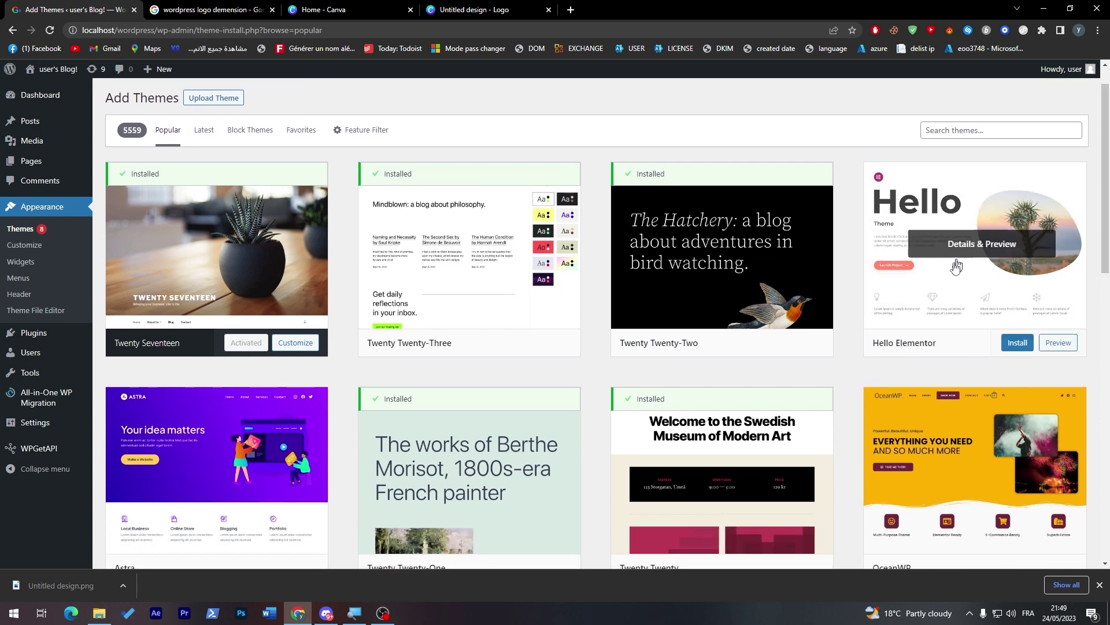
click(1017, 342)
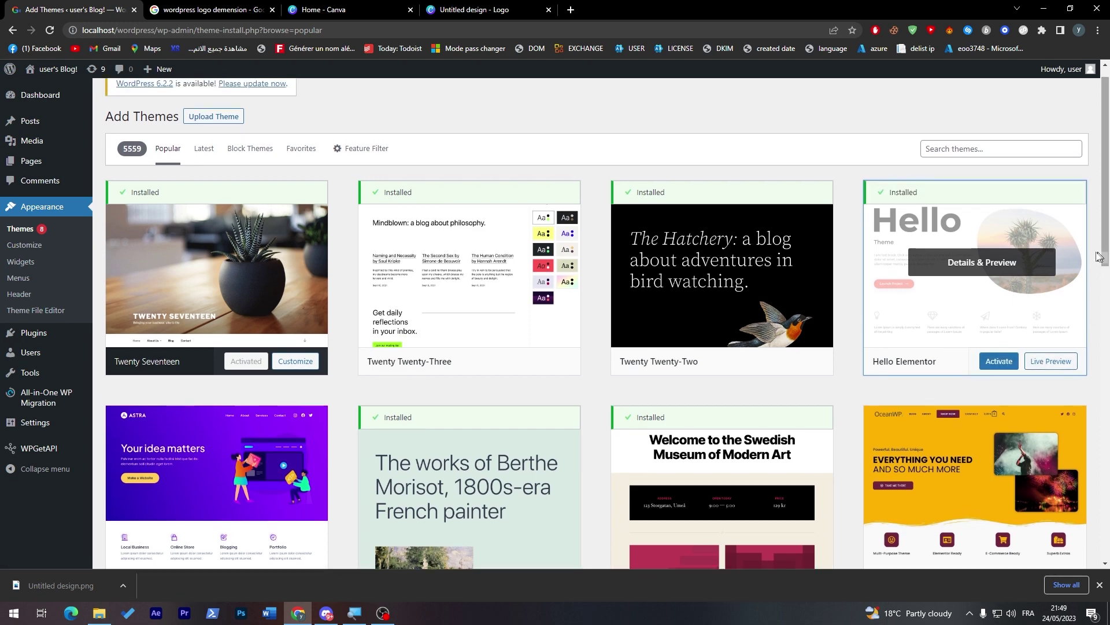
click(998, 361)
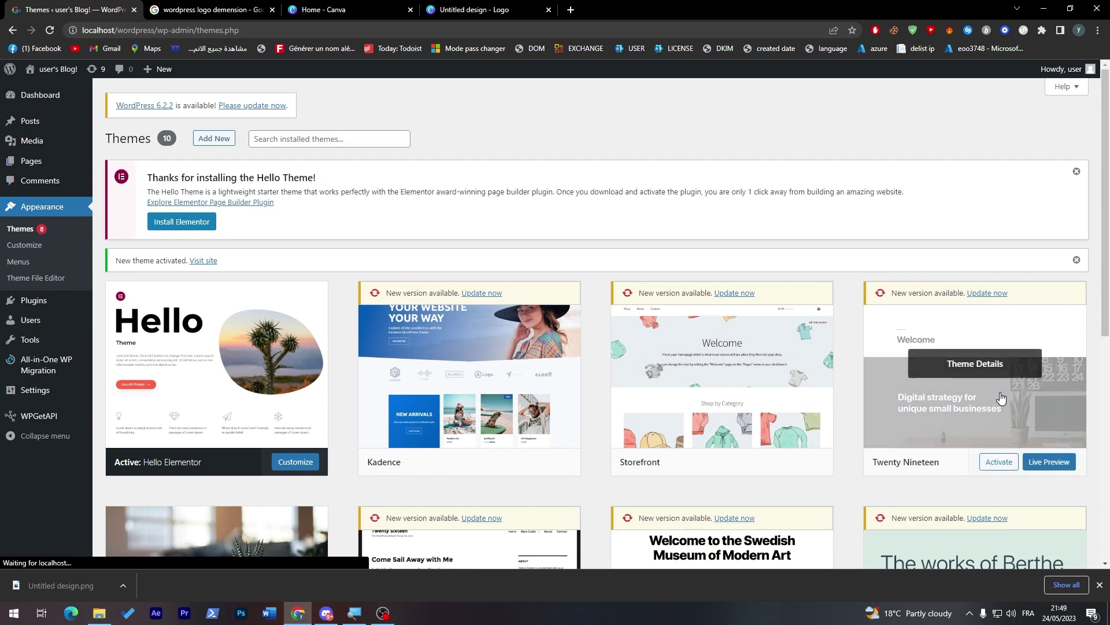
Step: Go to the Customizer's Site Identity panel from the site's front end
click(49, 85)
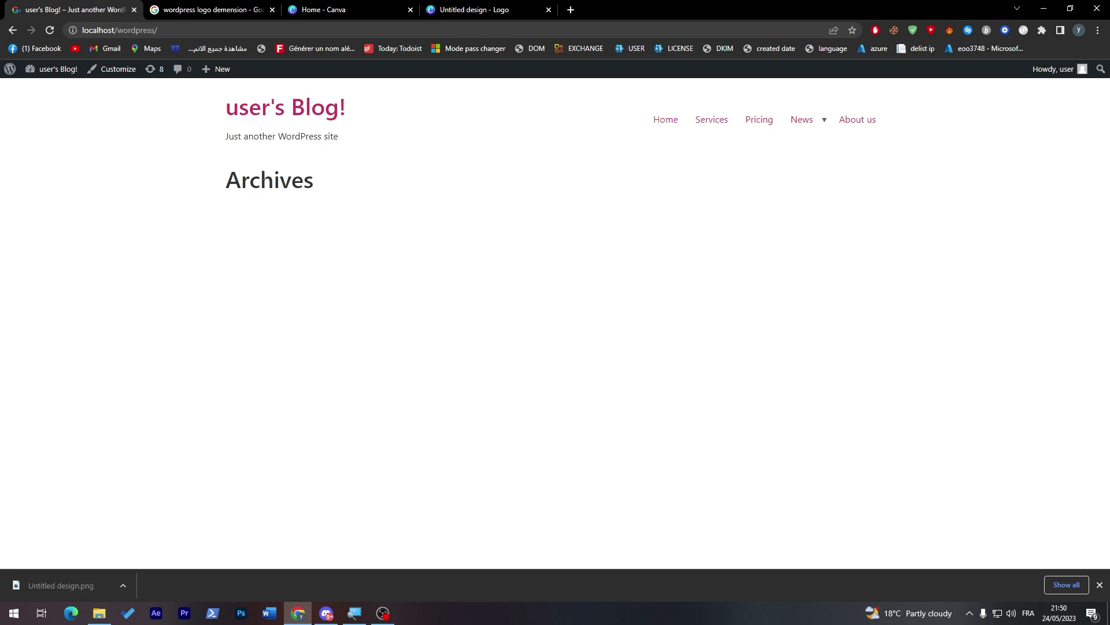
click(117, 70)
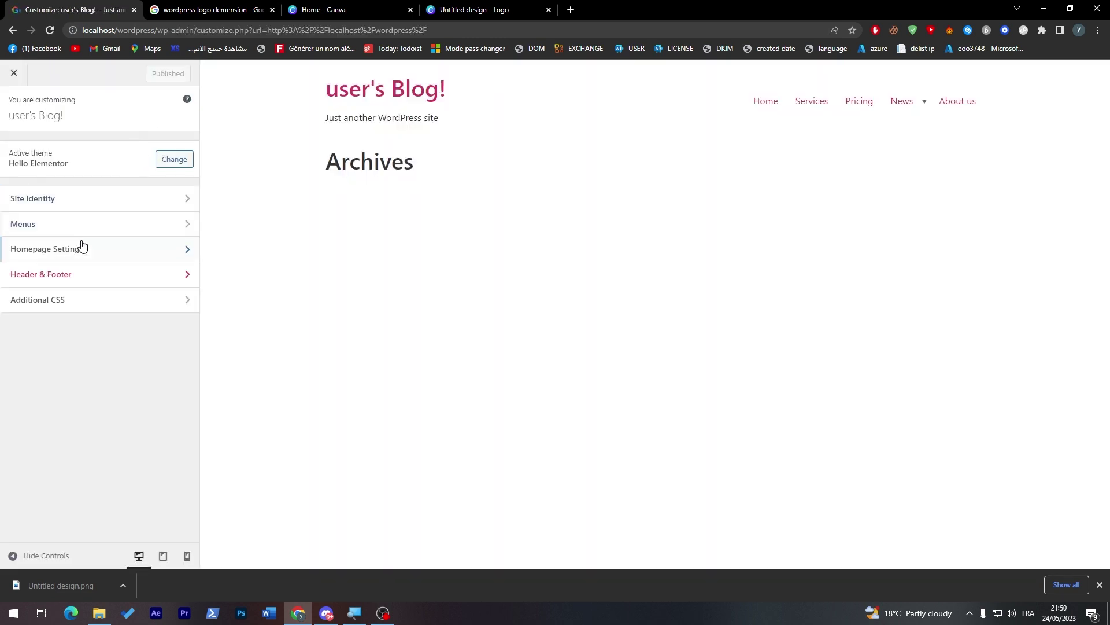
click(74, 200)
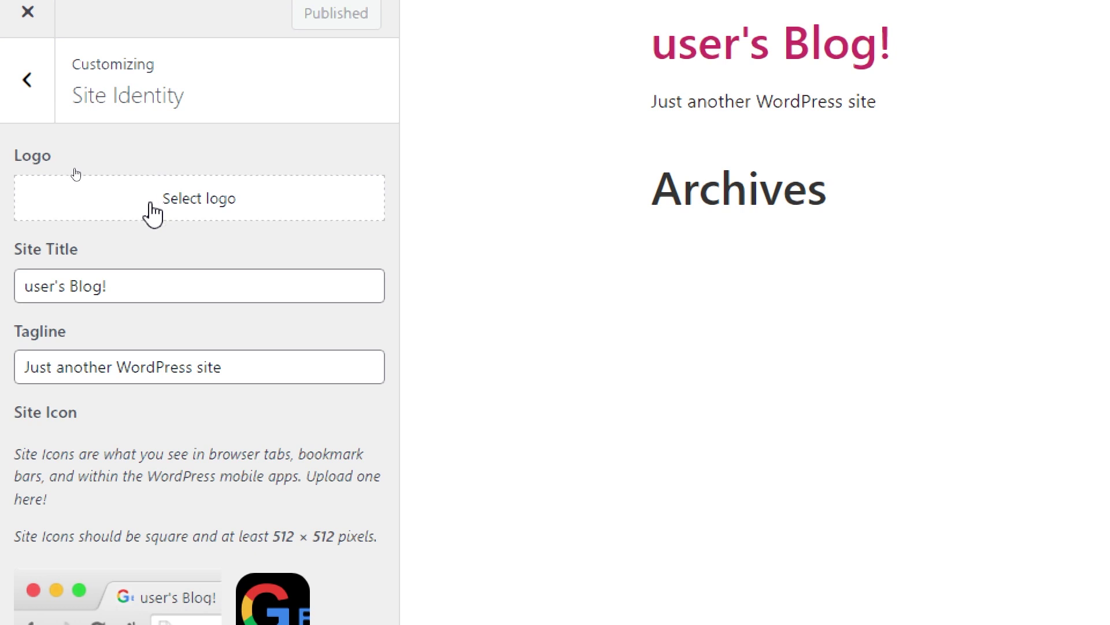
Step: Set the cropped Google icon as the site logo, then remove it again
click(124, 211)
click(152, 321)
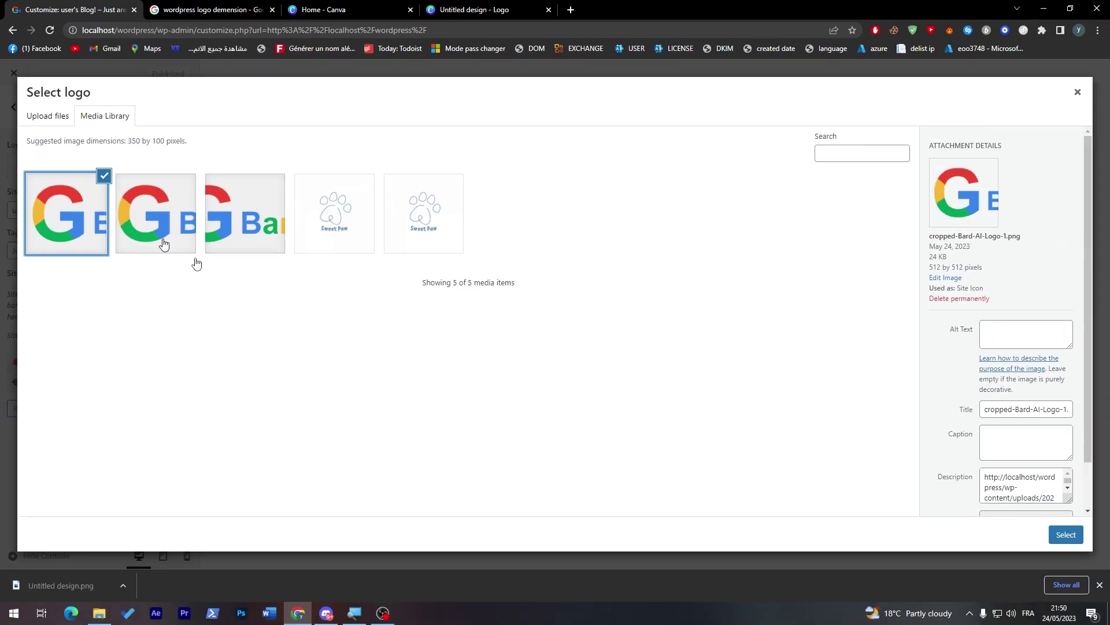
click(1078, 542)
click(1076, 542)
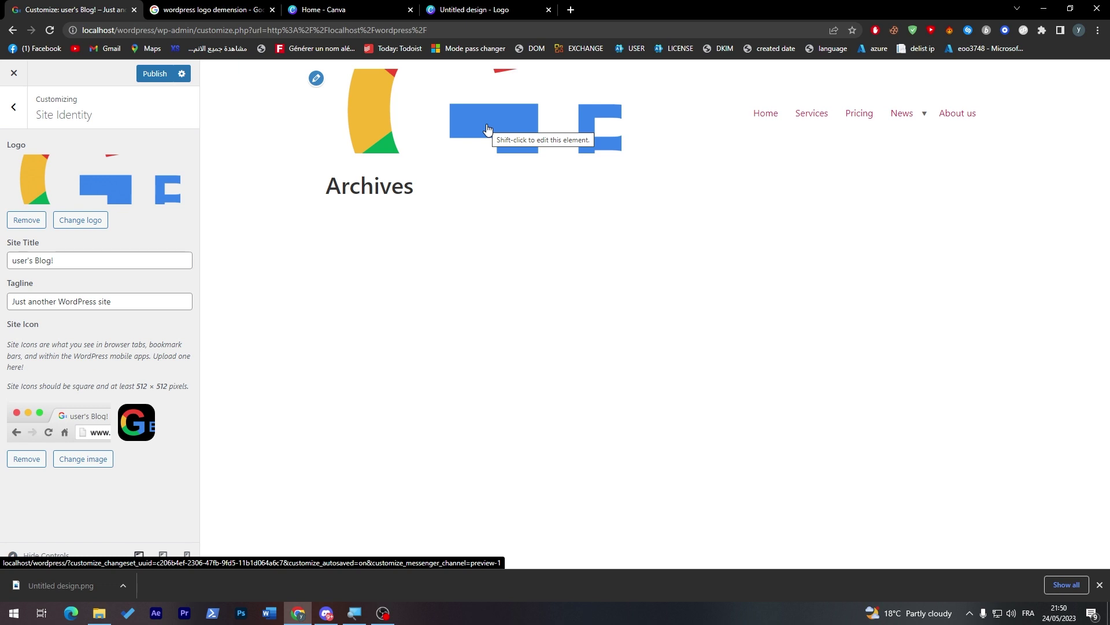
click(33, 219)
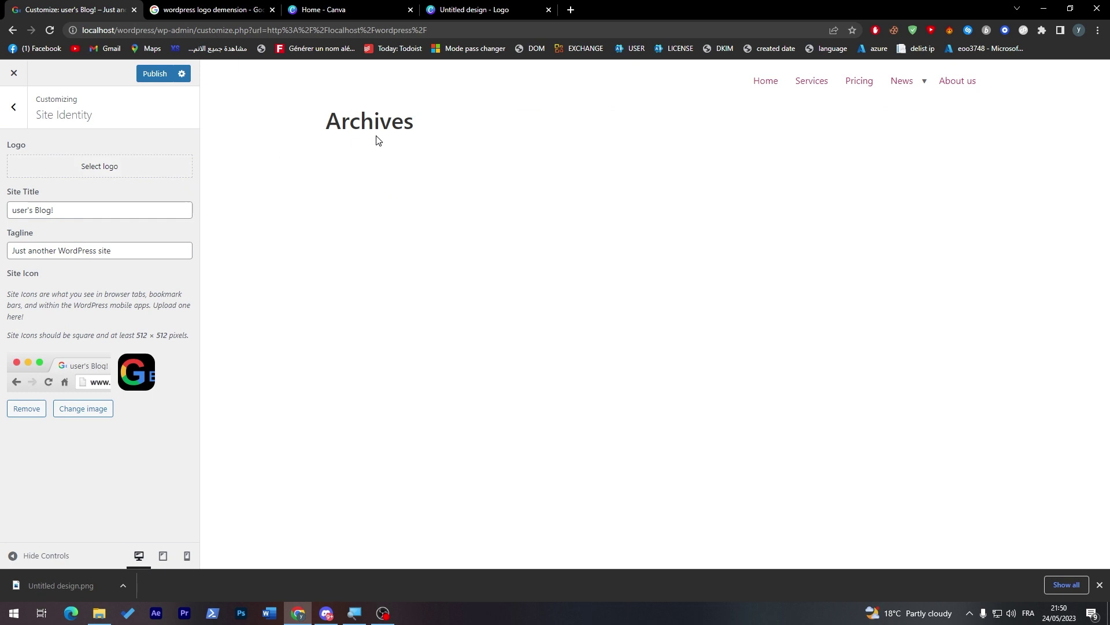
Step: Set the Sweet Paw image as logo, cropped to include the whole paw and its text
click(84, 166)
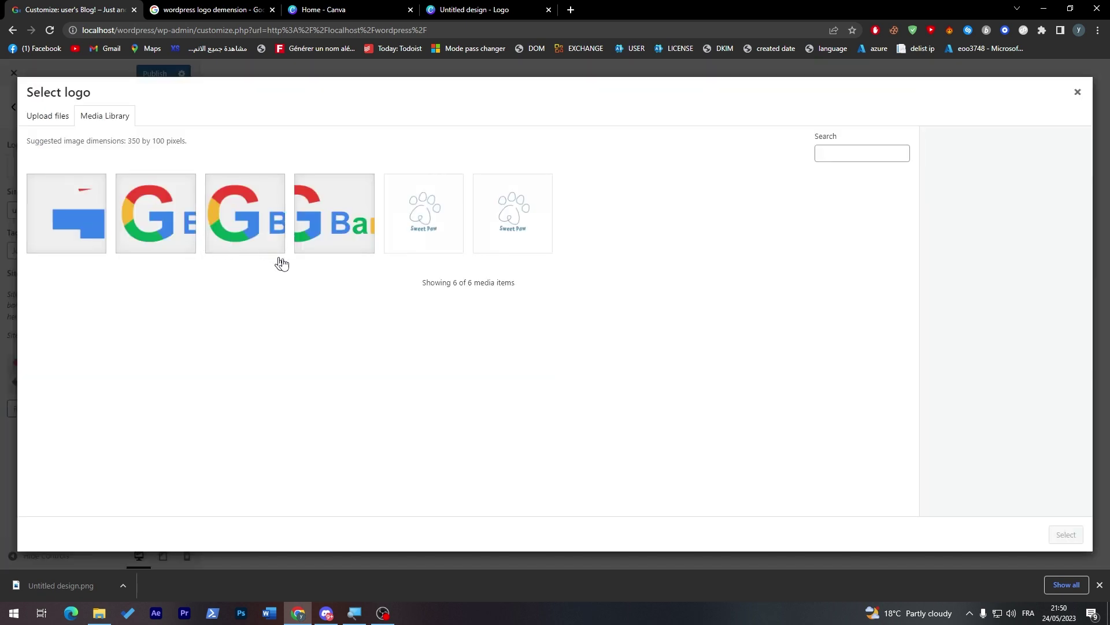
click(424, 214)
click(1066, 534)
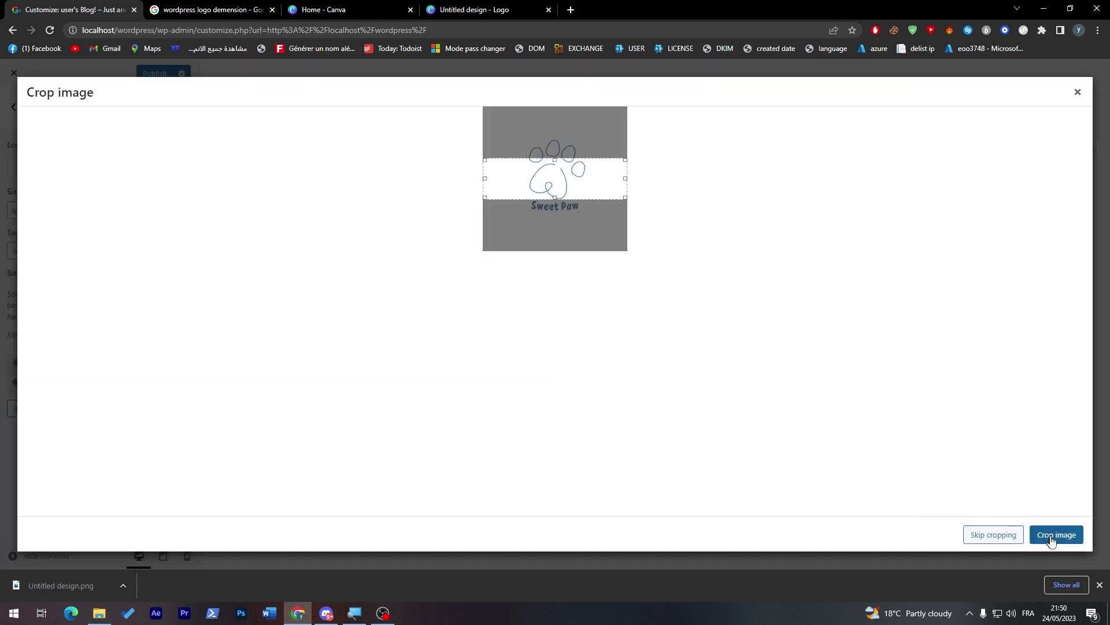
drag(554, 198, 555, 239)
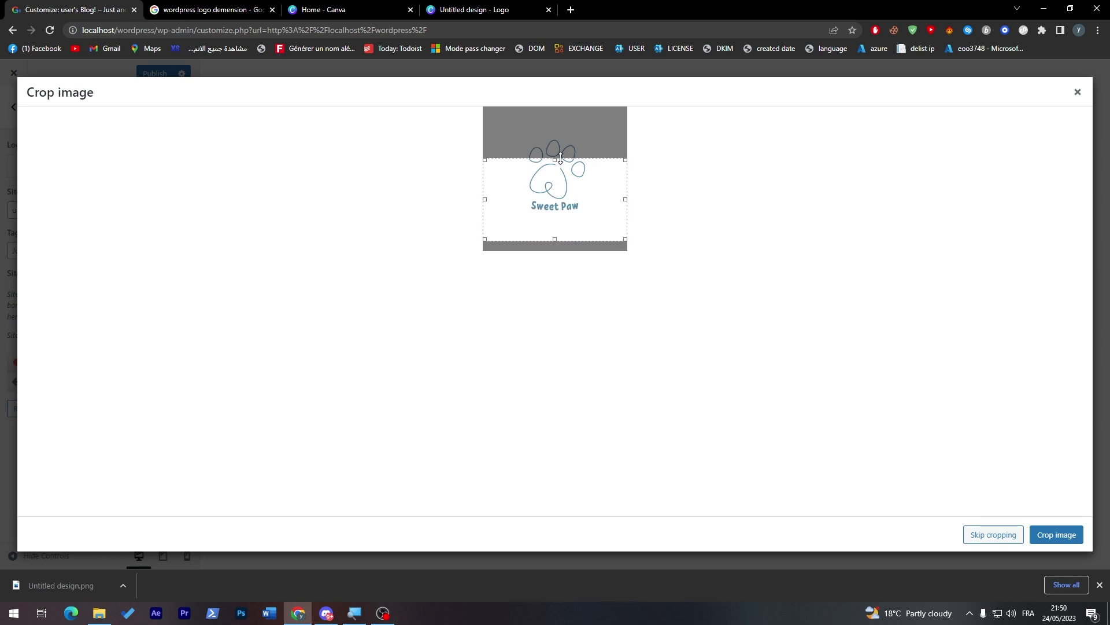
drag(560, 158, 556, 132)
click(1056, 535)
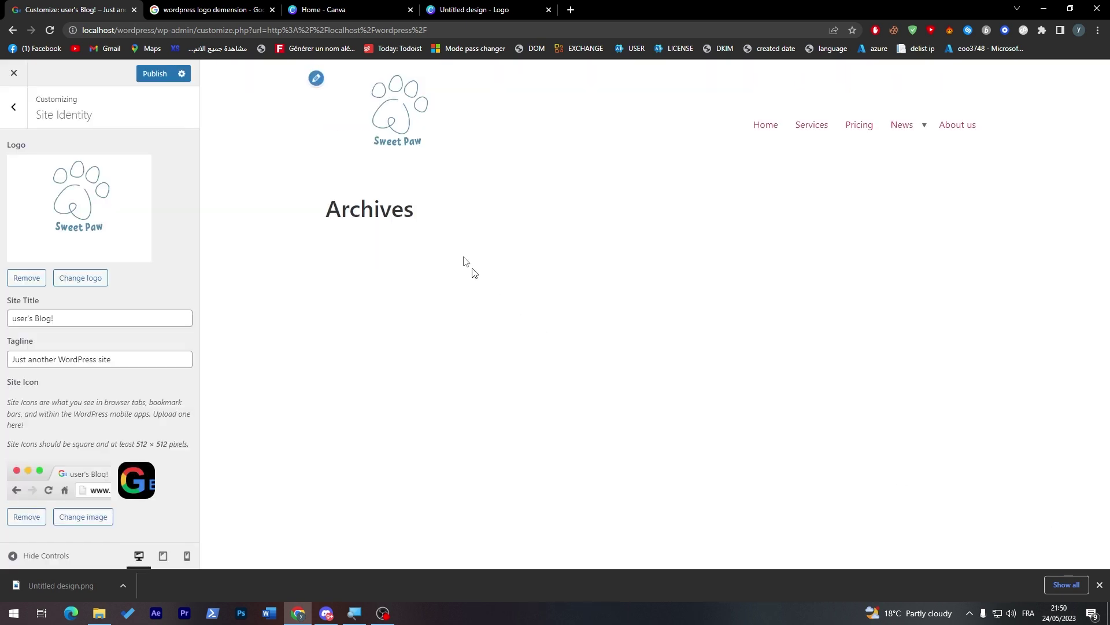
Step: Replace Sweet Paw with the Google G image, cropped to frame the whole G
click(26, 278)
click(77, 164)
click(156, 214)
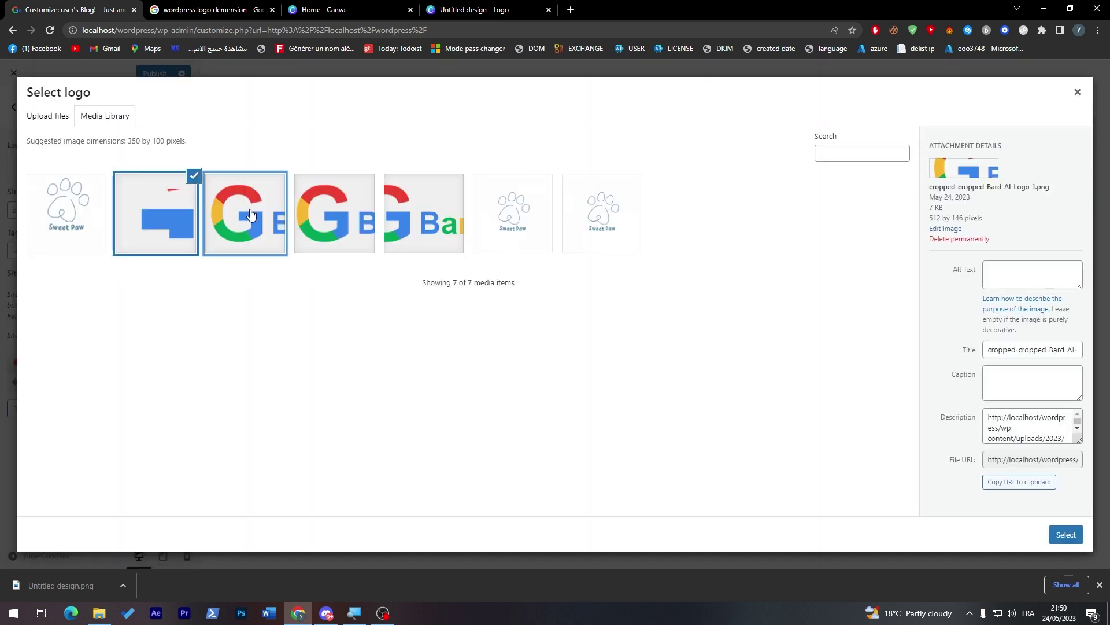
click(250, 216)
click(1066, 534)
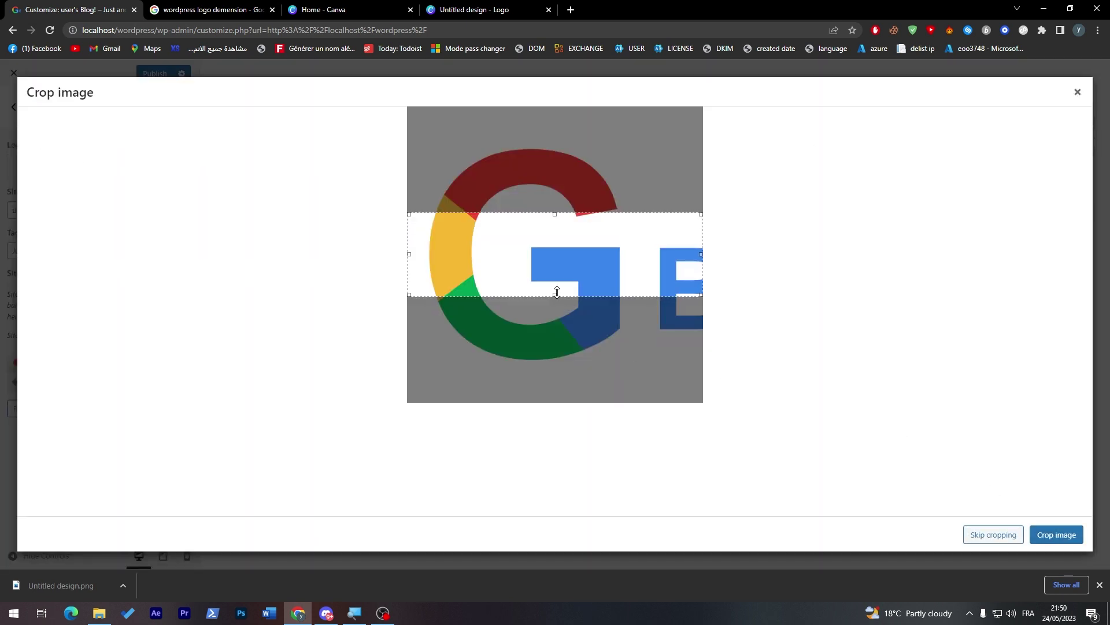
drag(557, 291, 557, 371)
drag(555, 215, 554, 137)
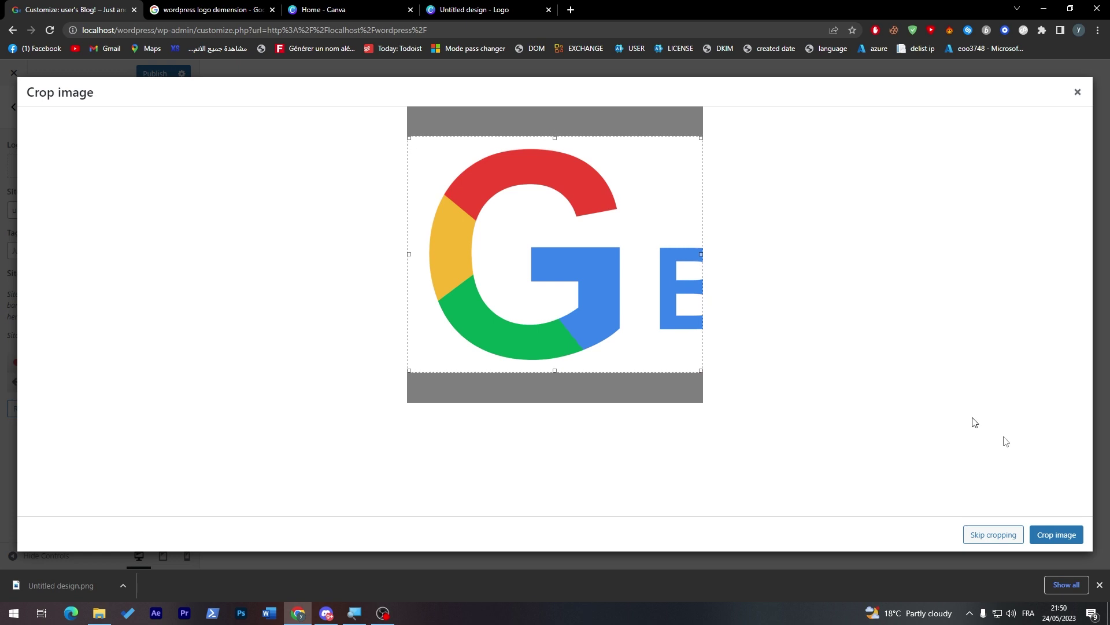
click(1058, 534)
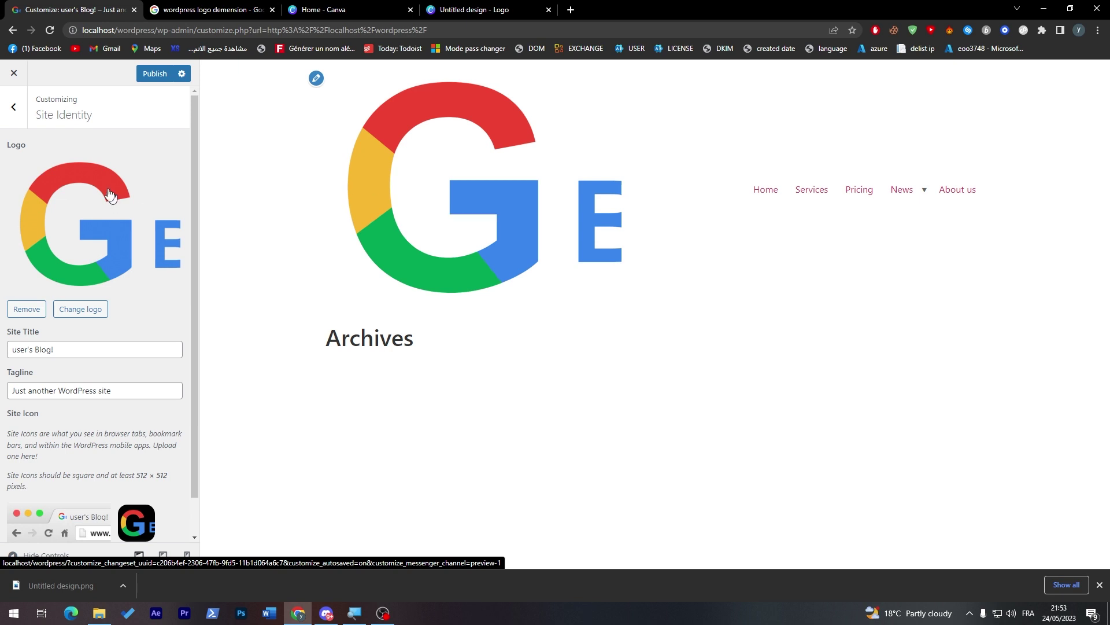
Step: Exit the Customizer and confirm leaving without publishing the logo change
click(14, 73)
click(607, 108)
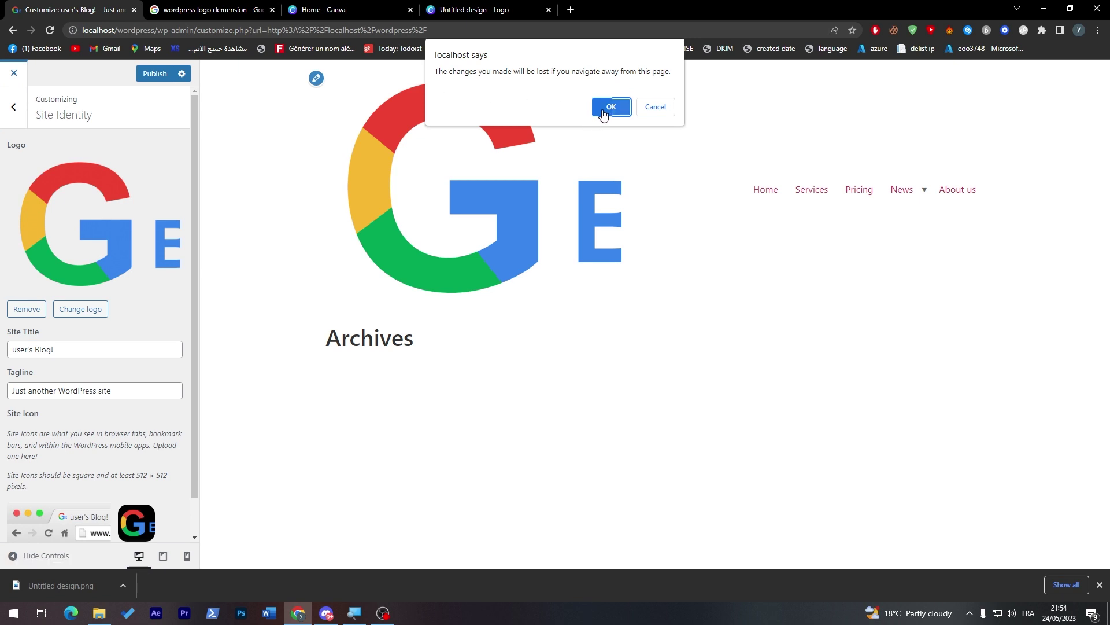